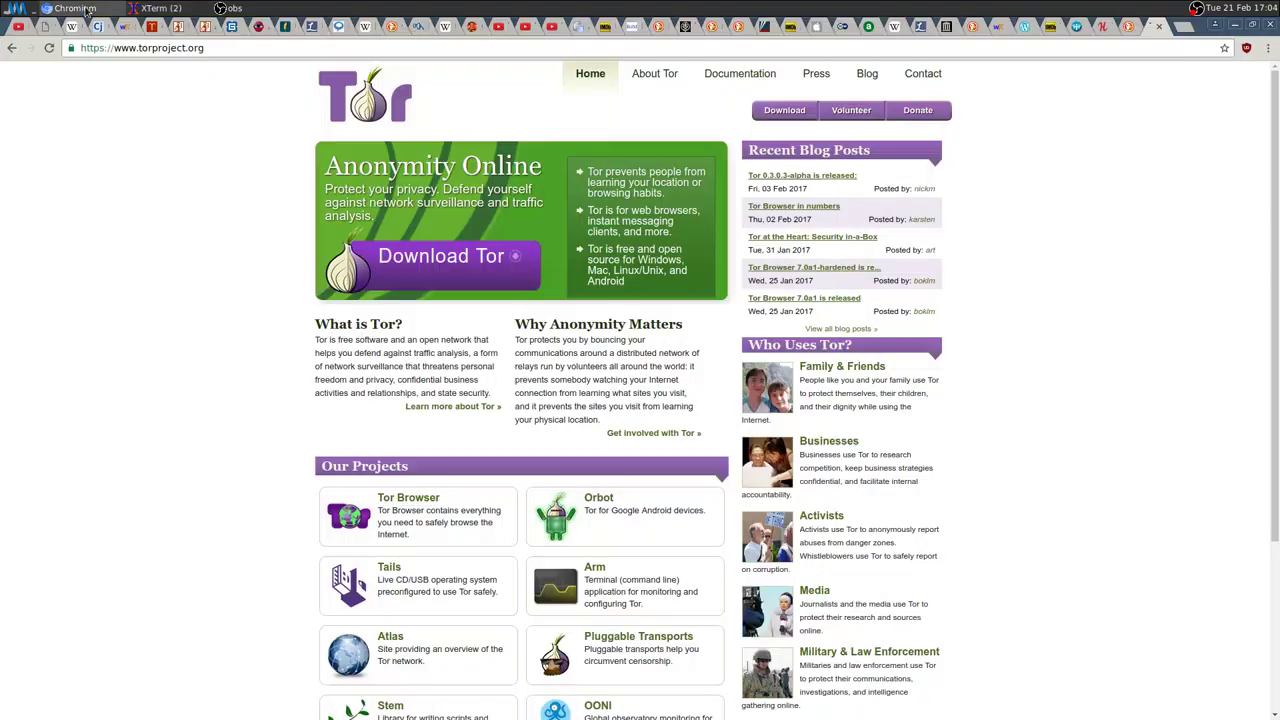
Switch from the idle XTerm prompt to Chromium showing the torproject.org homepage
click(82, 10)
Open the Tor Browser page and find the Experimental 7.0a1 Linux 64-bit English download
click(407, 498)
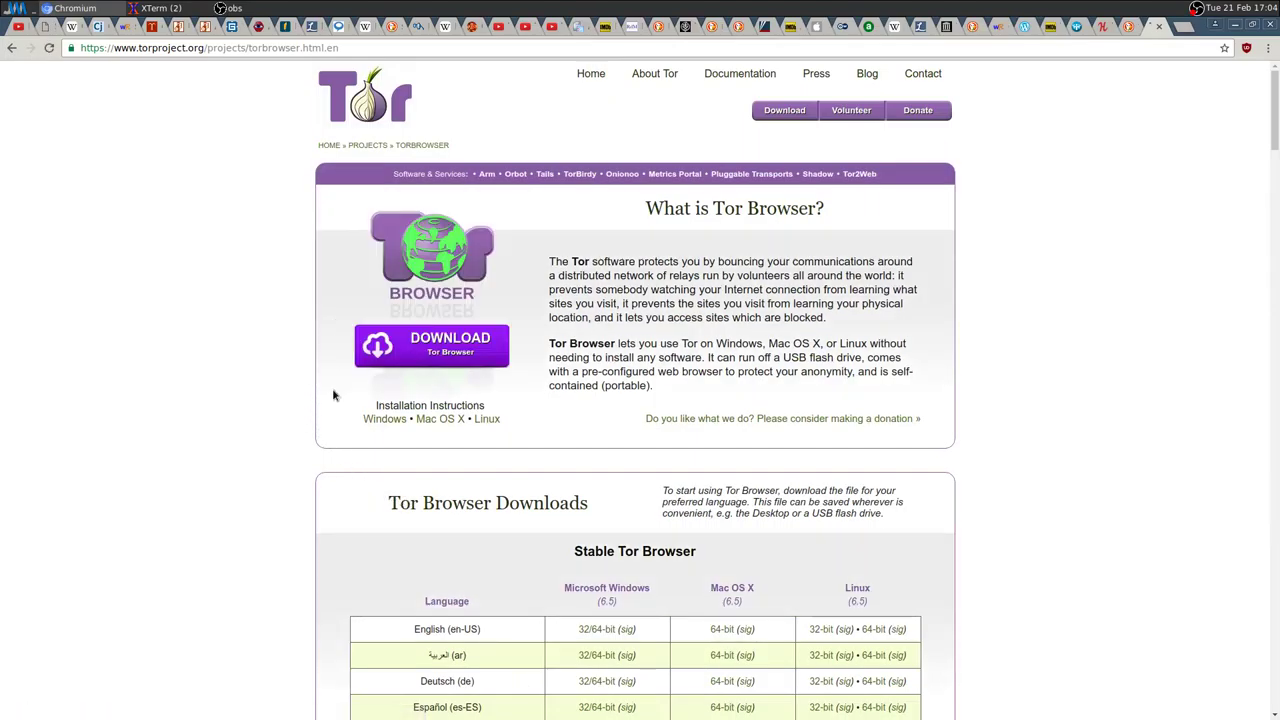
scroll(330, 383, down, 7)
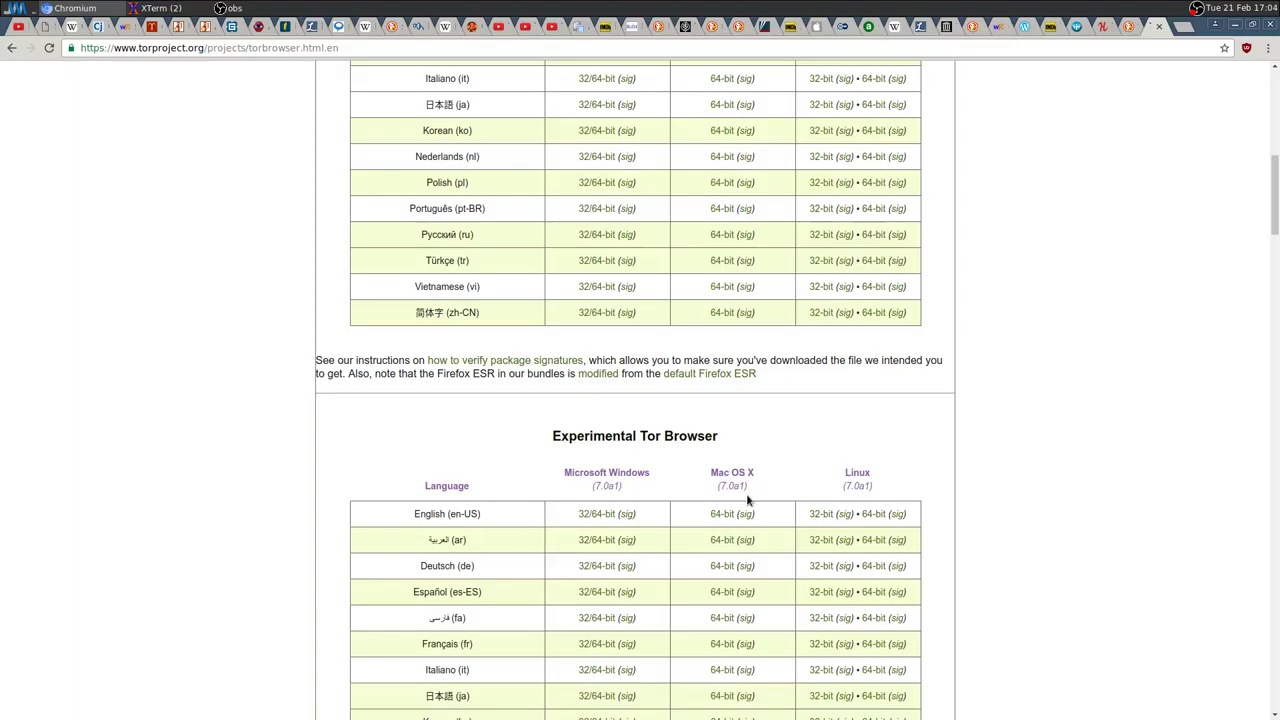
scroll(958, 425, up, 5)
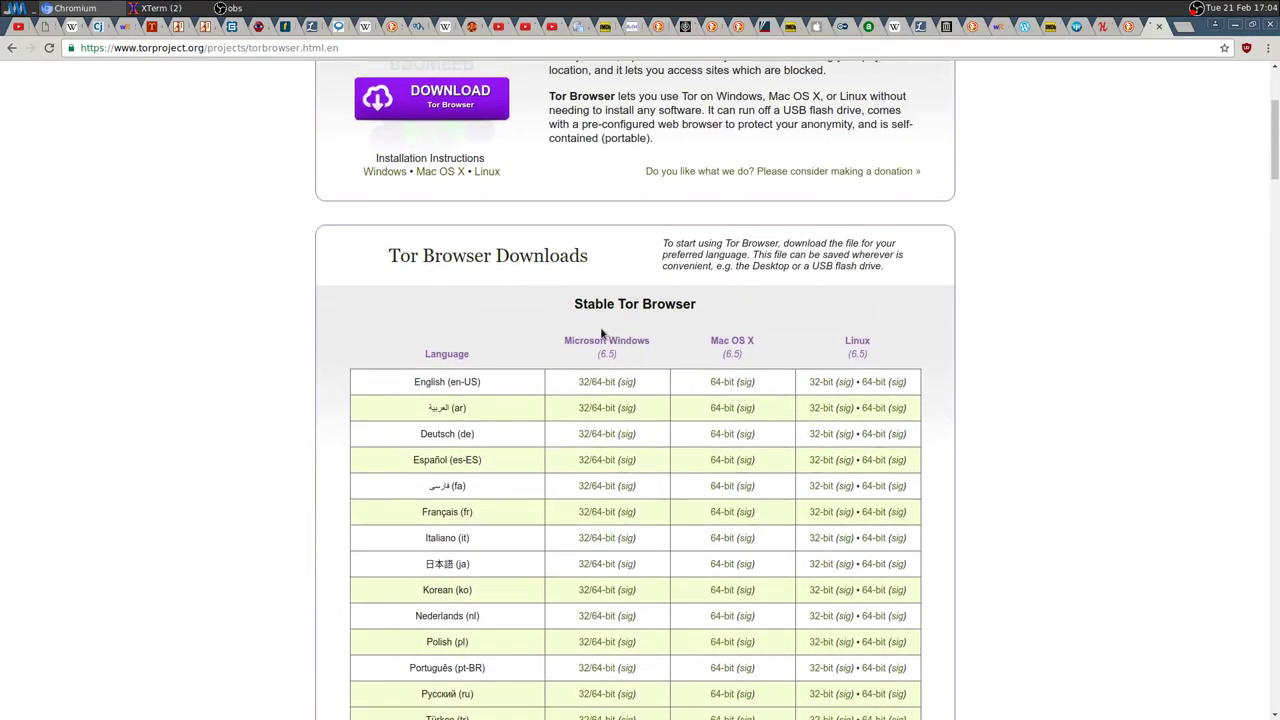
scroll(290, 450, down, 7)
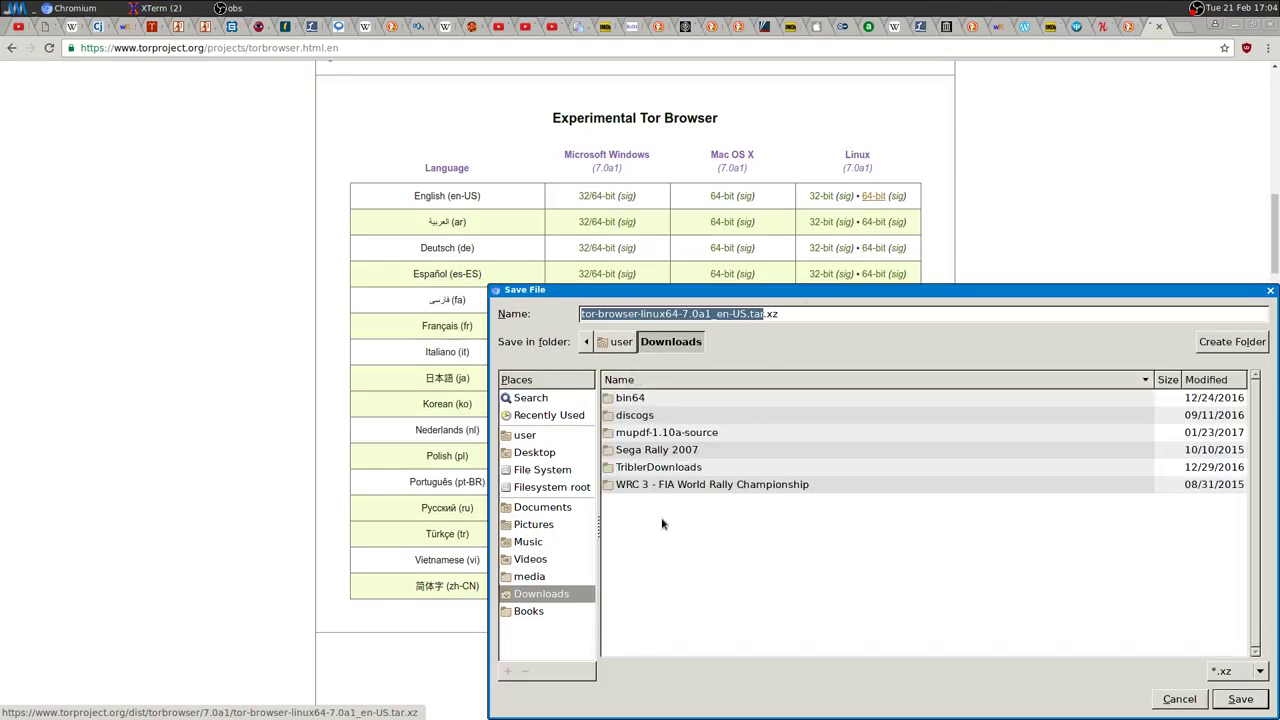
Save tor-browser-linux64-7.0a1_en-US.tar.xz into the Downloads folder
click(1252, 702)
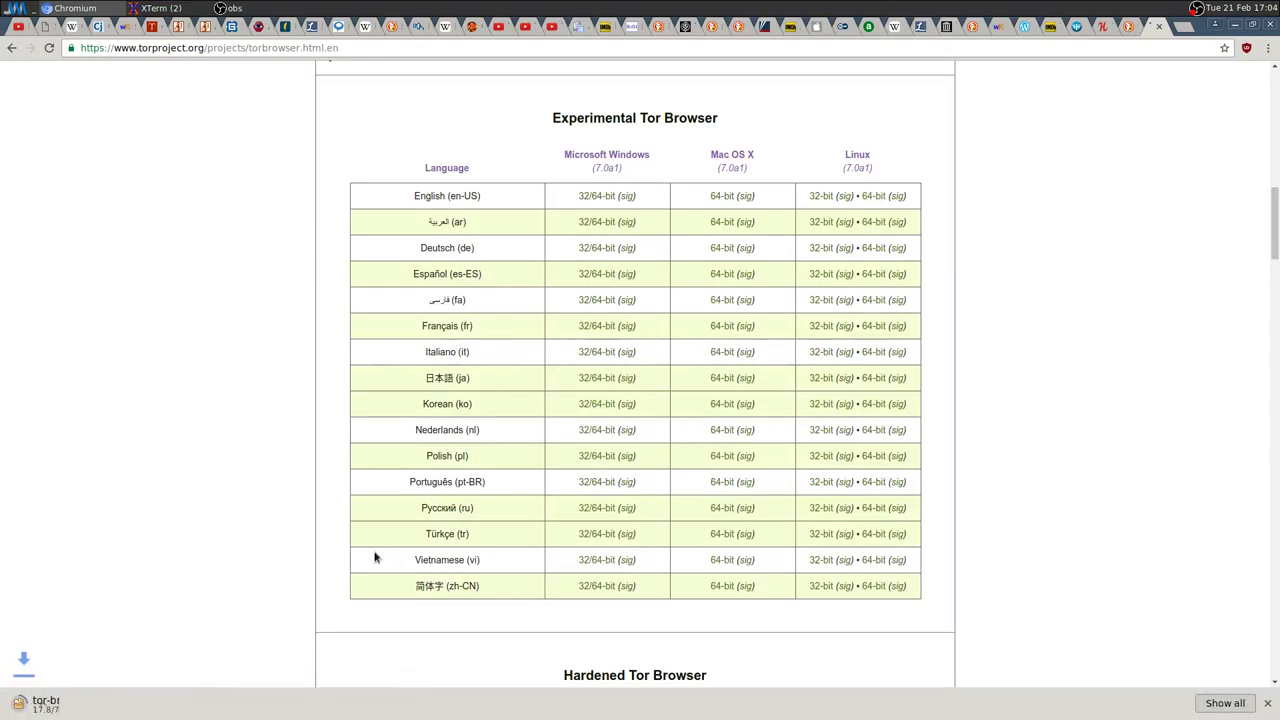
scroll(312, 500, down, 5)
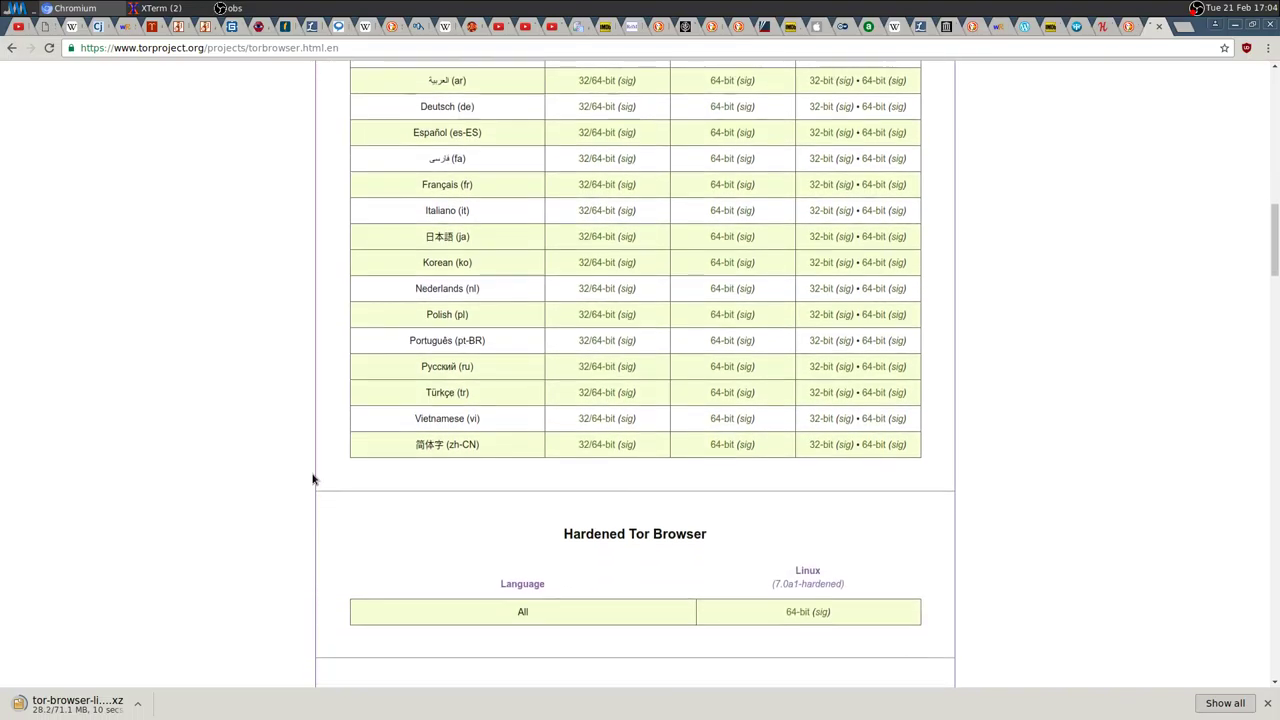
scroll(335, 372, down, 10)
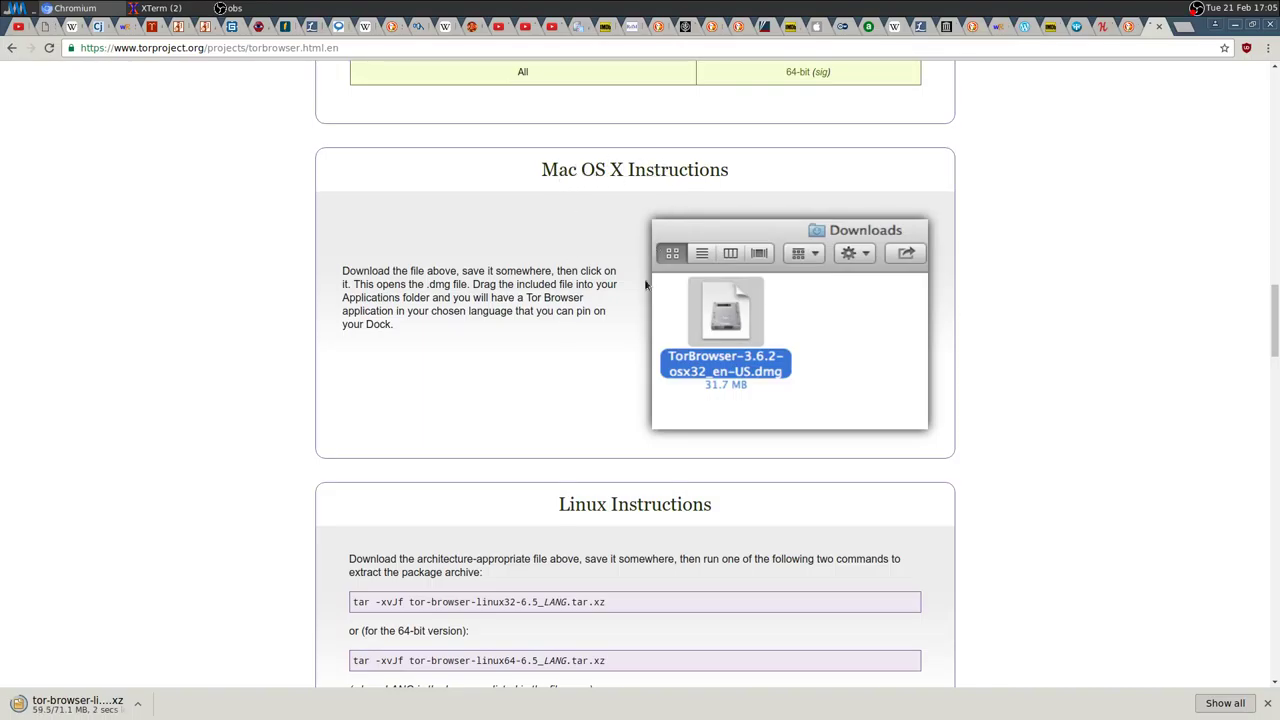
Highlight 'tar -xvJf' in the Linux extraction instructions and bring the terminal forward
scroll(312, 401, down, 3)
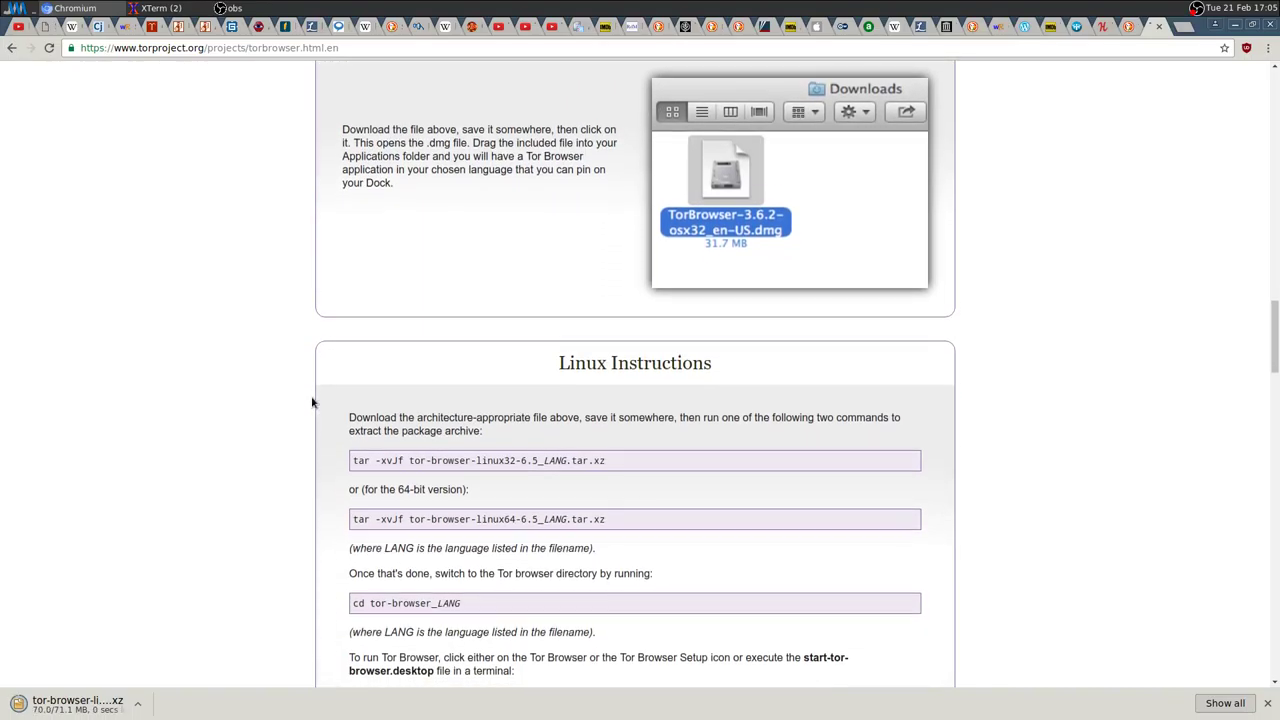
scroll(328, 400, down, 3)
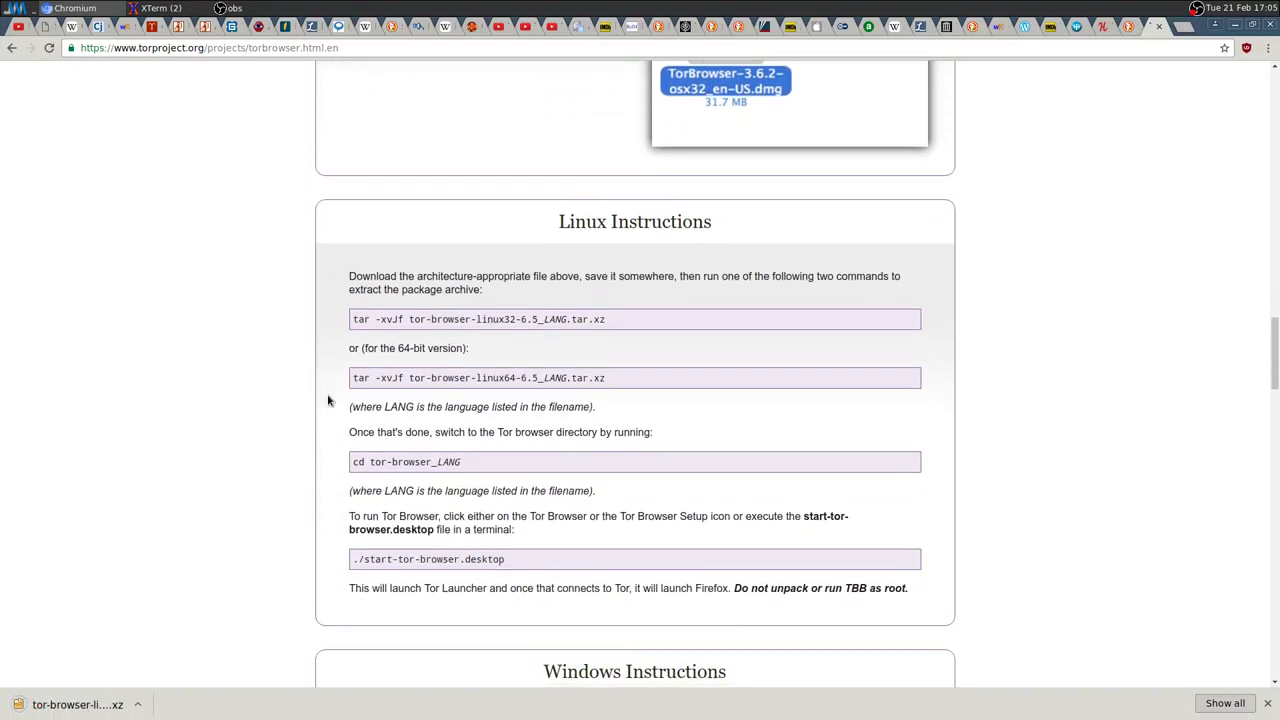
scroll(328, 400, down, 1)
drag(352, 285, 411, 286)
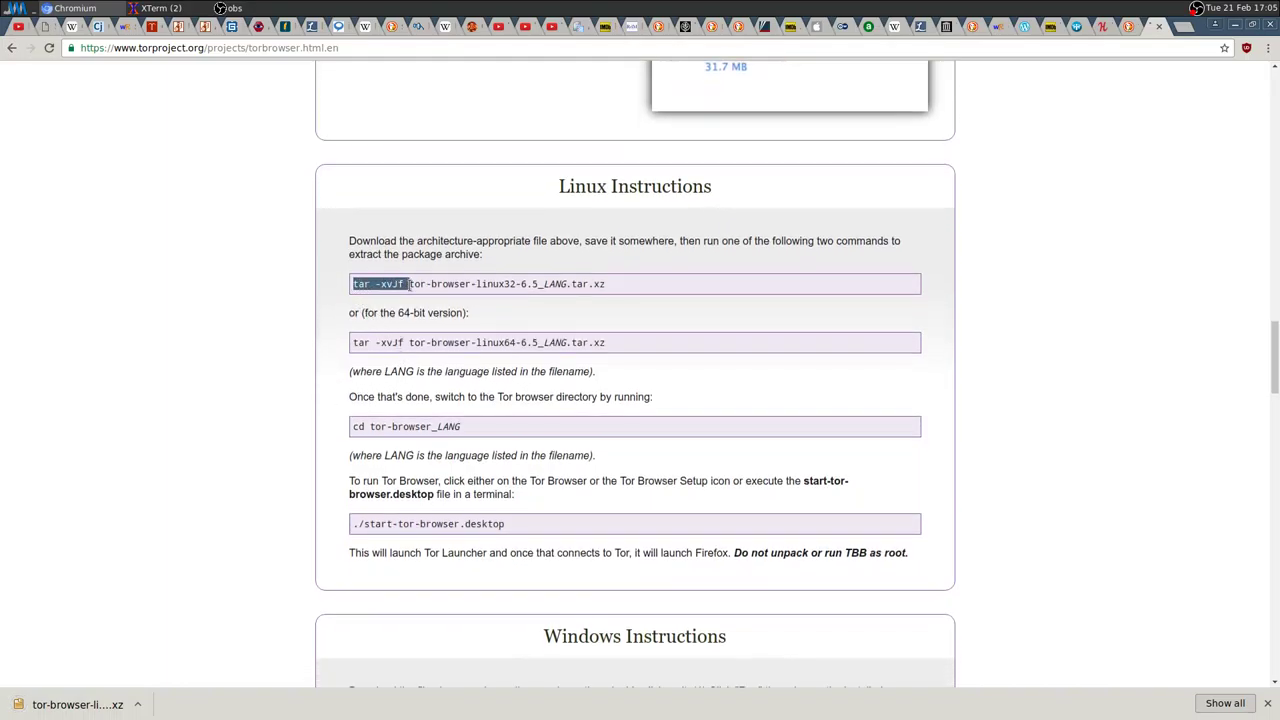
click(163, 9)
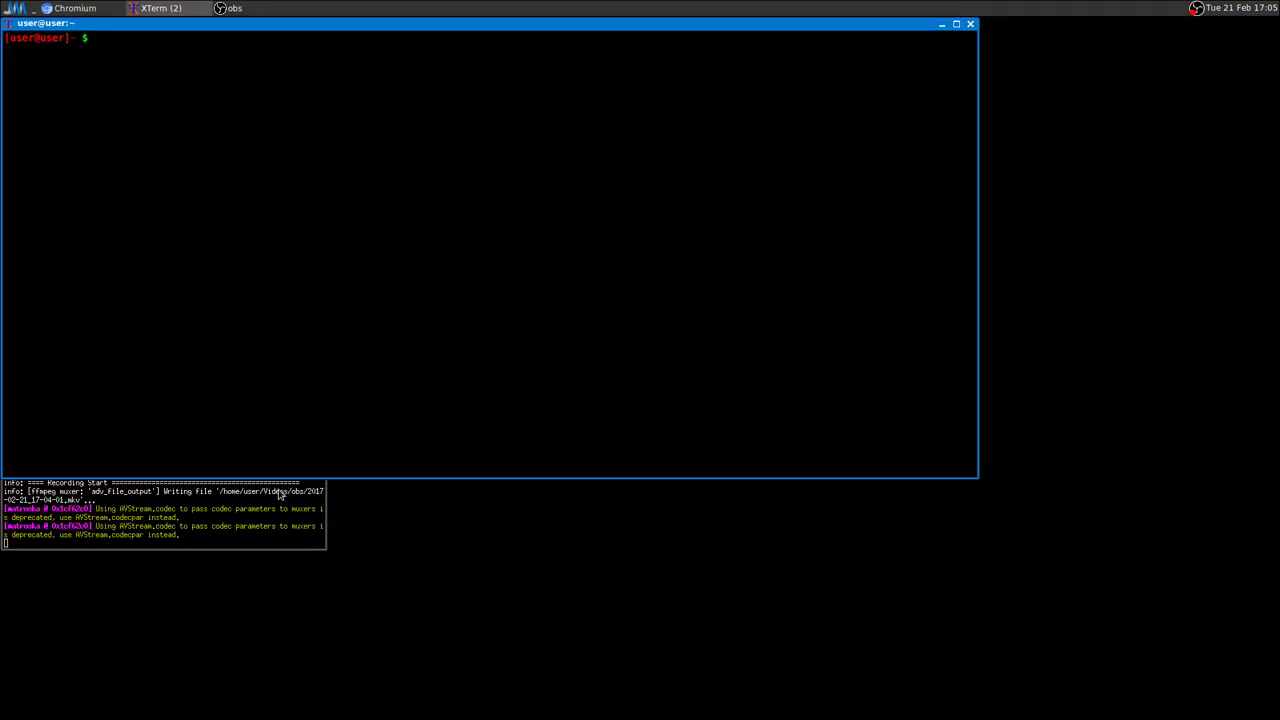
Hide the browser and OBS log, then cd into Downloads and clear the screen
click(281, 526)
click(290, 332)
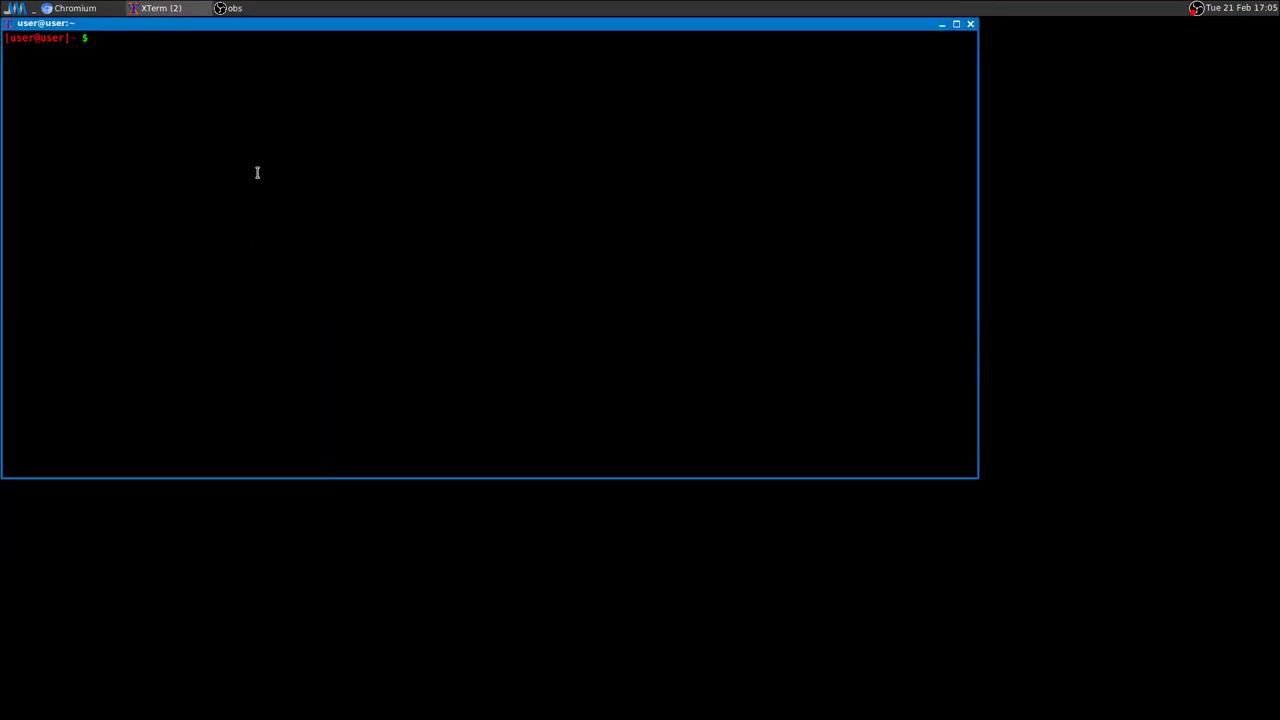
text(cd Downloads/)
key(Return)
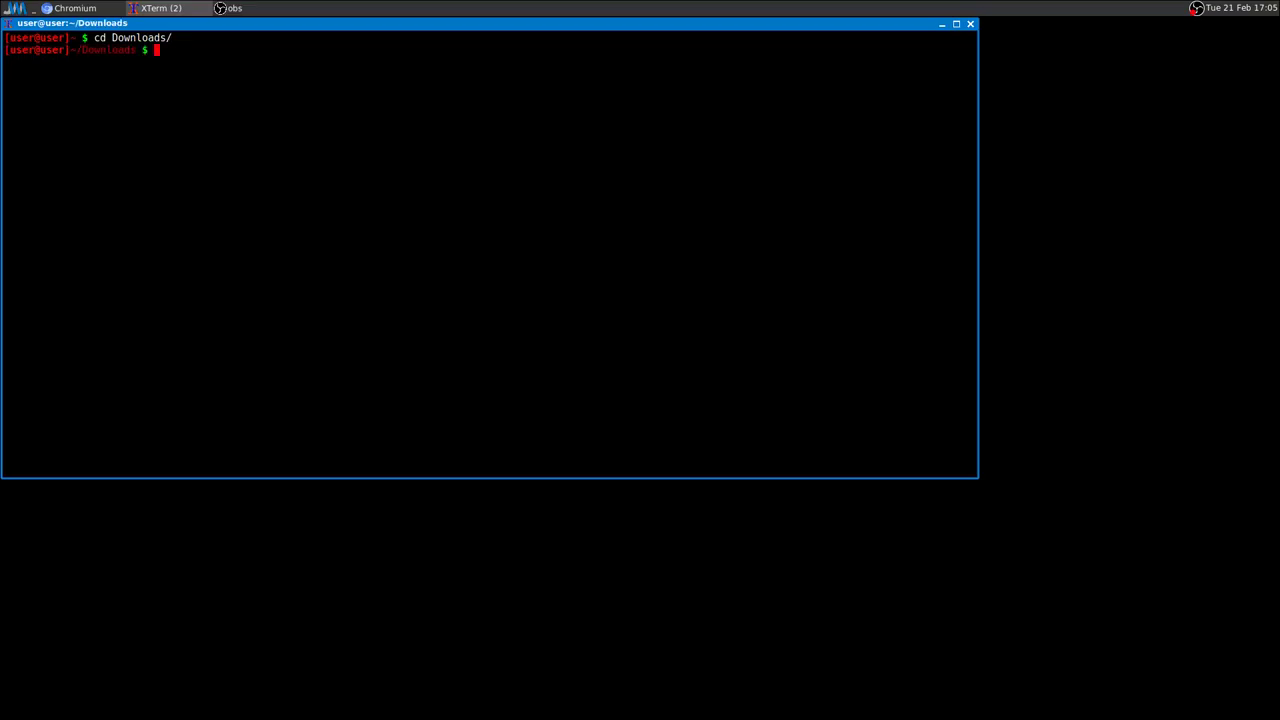
key(ctrl+l)
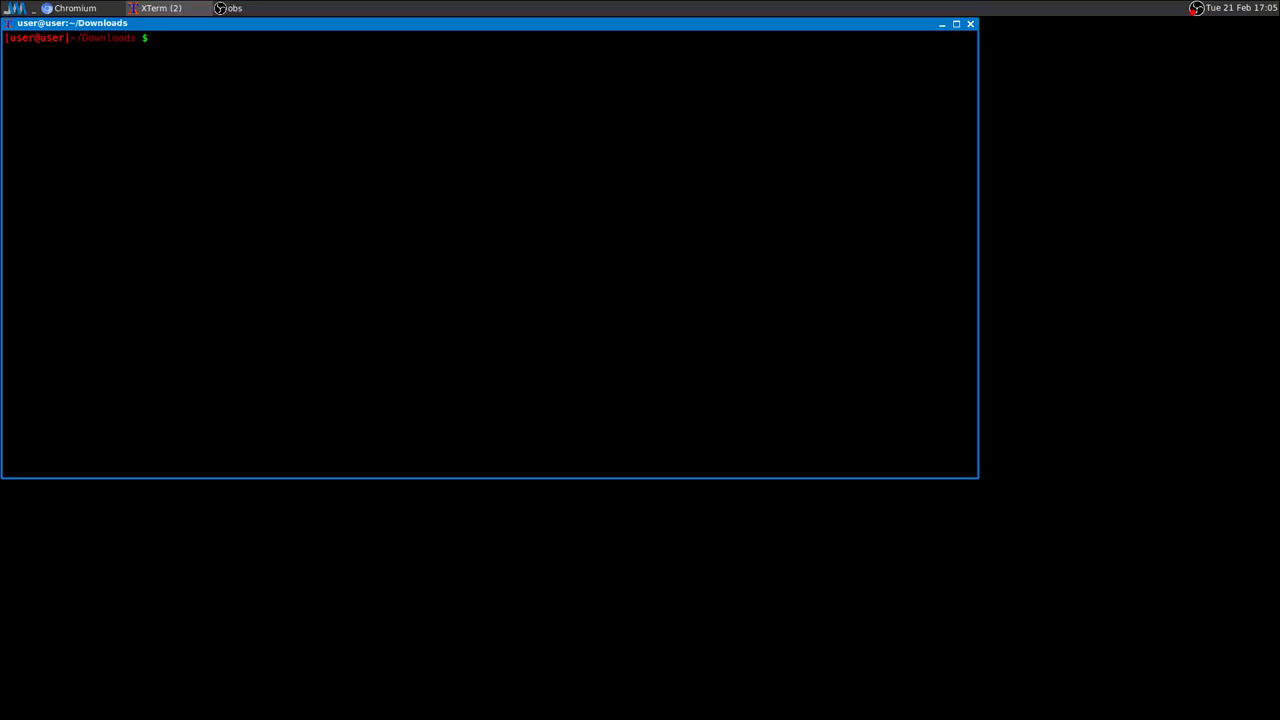
Extract tor-browser-linux64-7.0a1_en-US.tar.xz with tar -xvJf
text(tar -xvJf tor)
key(Tab)
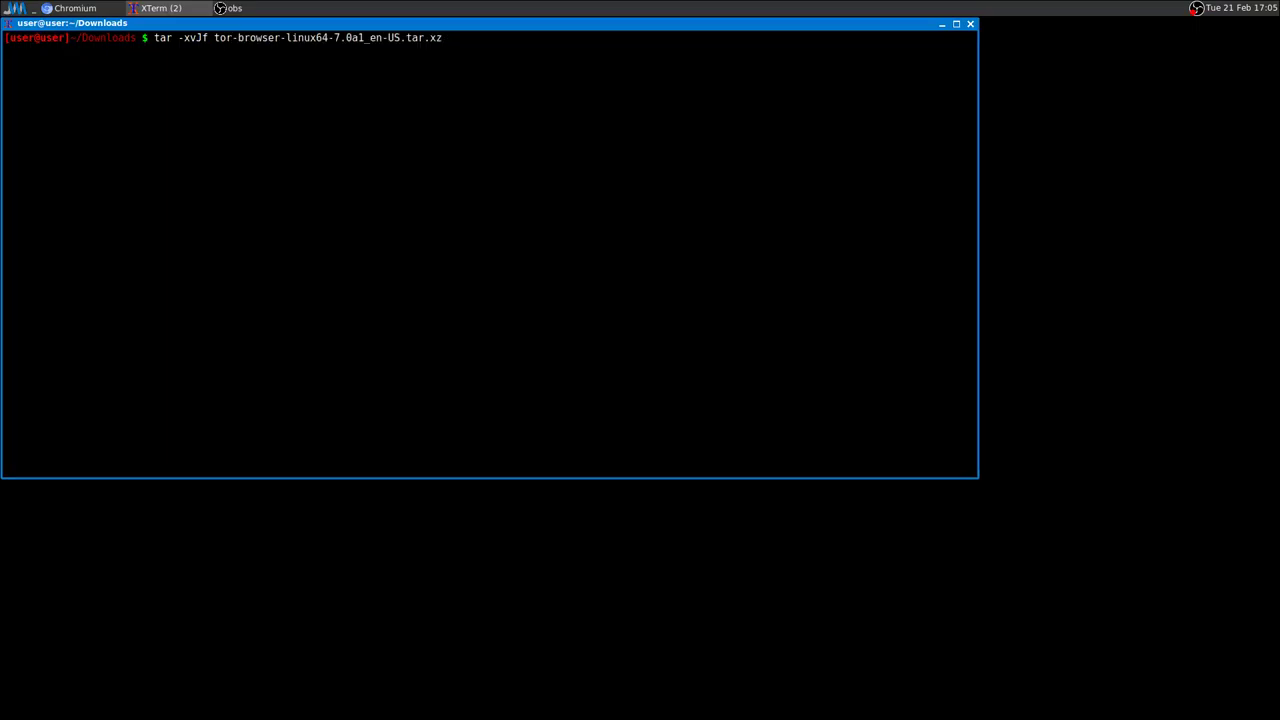
key(Left)
key(Left)
key(Left)
key(Left)
key(Left)
key(Left)
key(Left)
key(Left)
key(Left)
key(Left)
key(Left)
key(Left)
key(Left)
key(Left)
key(Left)
key(Left)
key(Left)
key(Left)
key(Left)
key(Left)
key(Left)
key(Left)
key(Right)
key(Right)
key(Right)
key(Right)
key(Right)
key(Right)
key(Right)
key(Right)
key(Right)
key(Right)
key(Right)
key(Right)
key(Right)
key(Right)
key(Right)
key(Right)
key(Right)
key(Right)
key(Right)
key(Right)
key(Right)
key(Right)
key(Right)
key(Right)
key(Return)
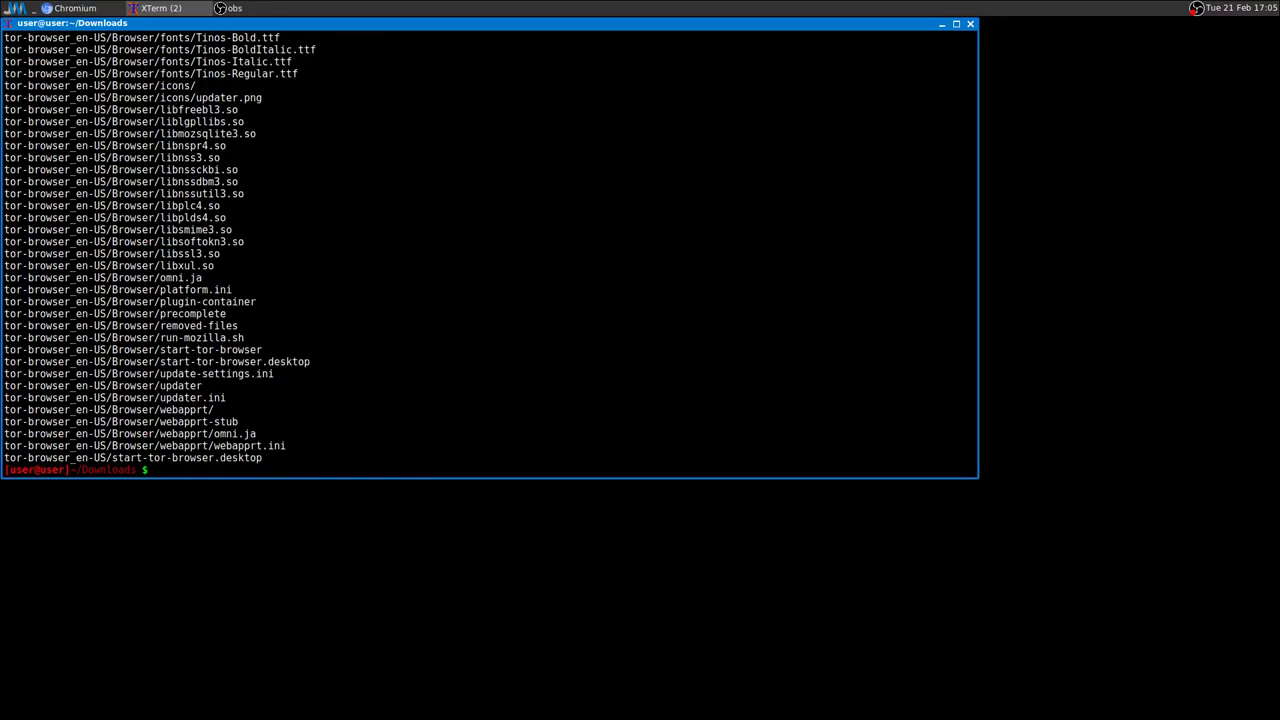
Change into tor-browser_en-US, clear the screen and list its contents
text(cd tor-browser)
key(Tab)
key(Return)
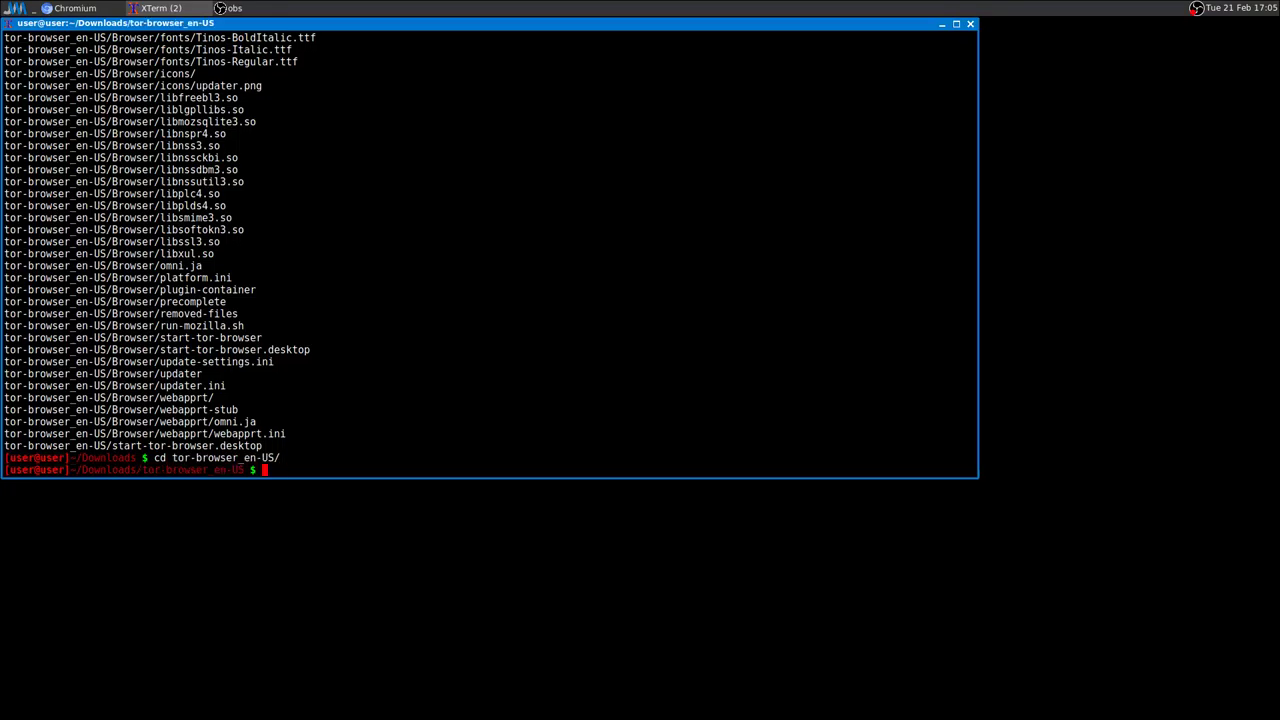
key(ctrl+l)
text(l)
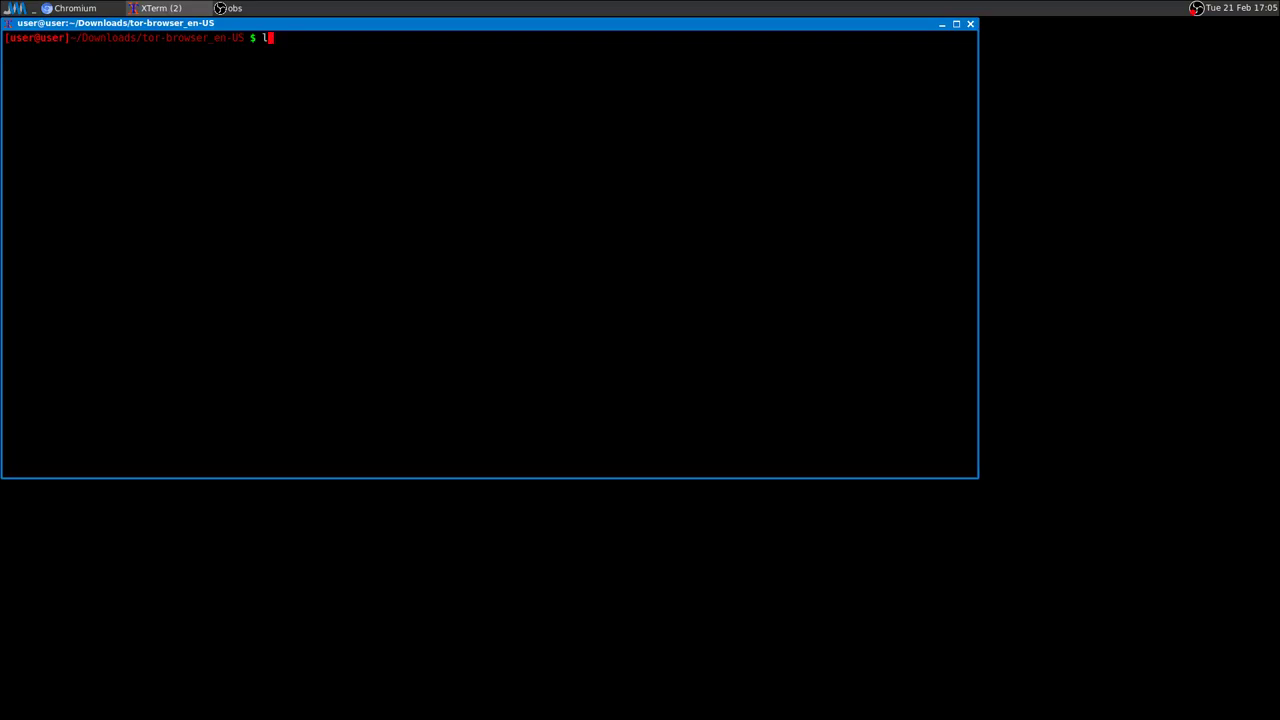
text(s)
key(Return)
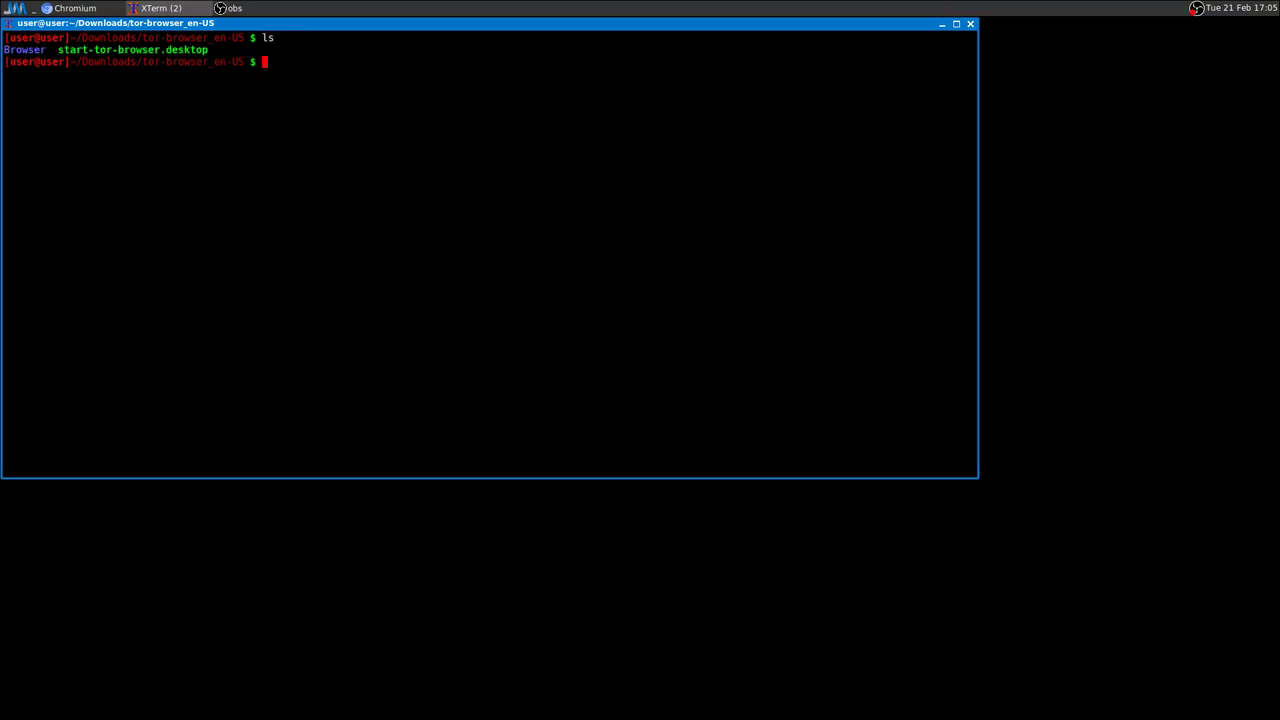
Run ./start-tor-browser.desktop and highlight the --detach option in its output
drag(58, 49, 208, 49)
click(200, 49)
key(BackSpace)
key(BackSpace)
text(./s)
key(Tab)
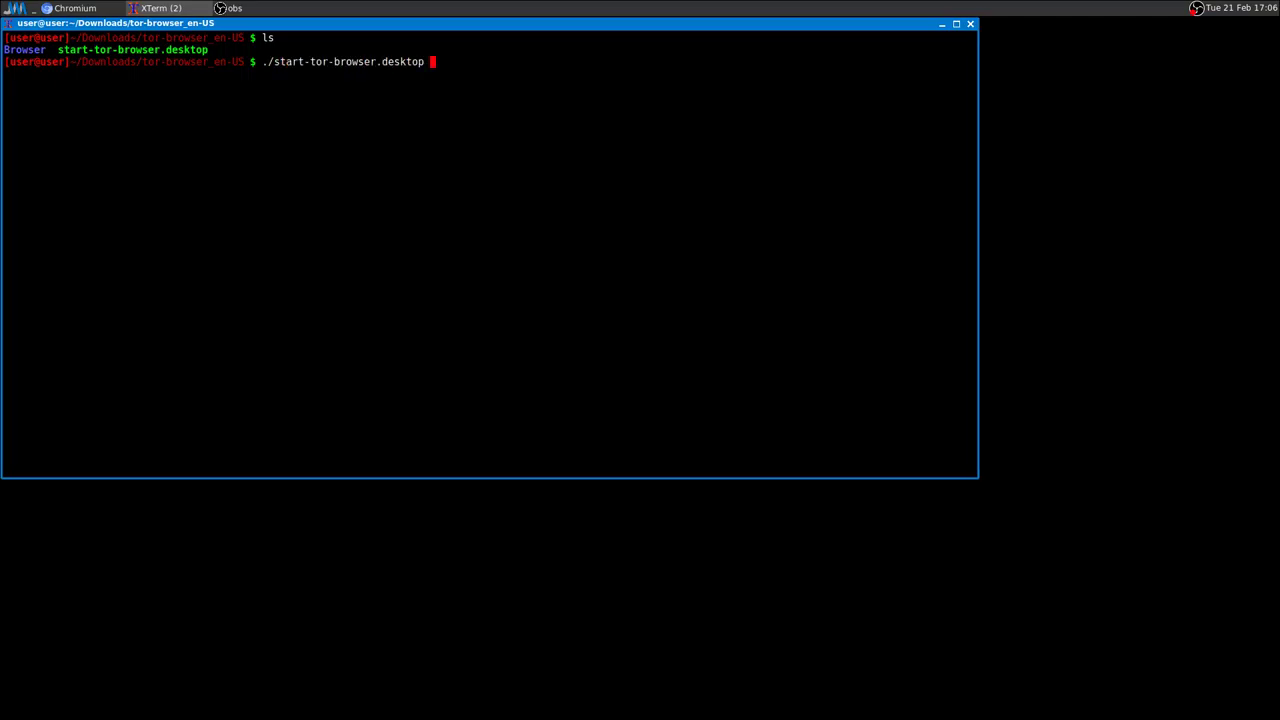
key(Return)
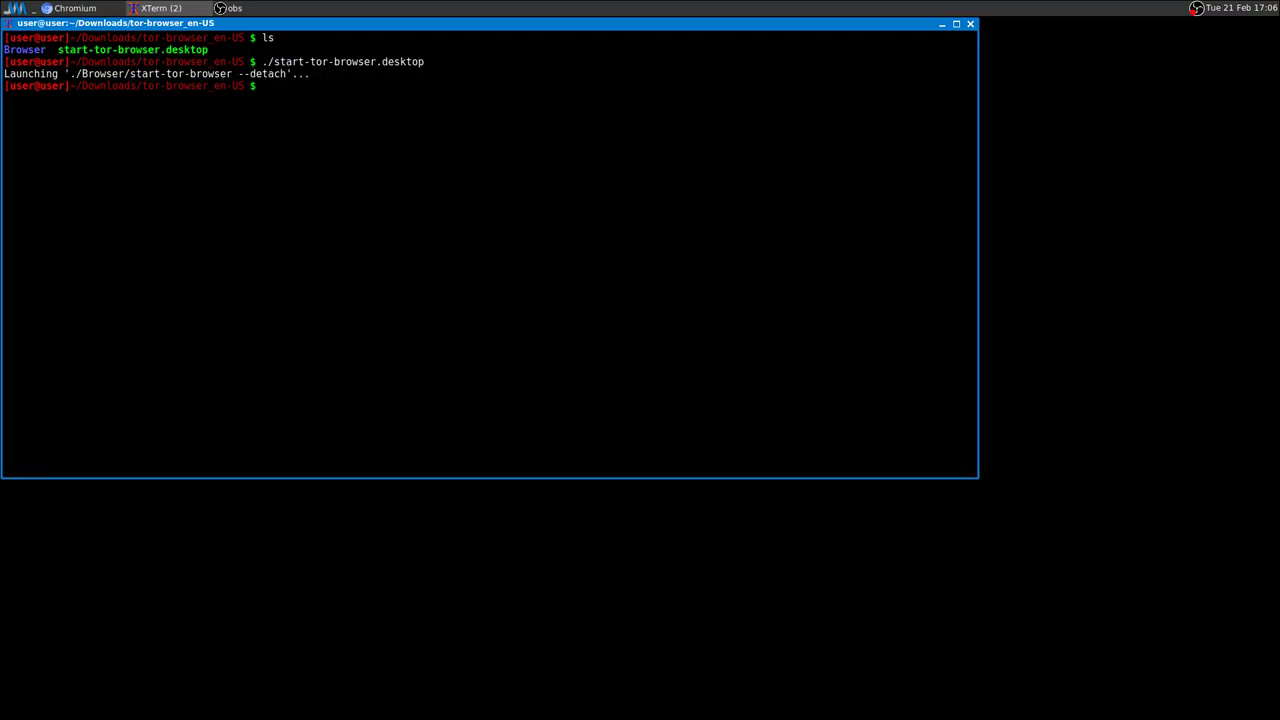
drag(238, 74, 287, 76)
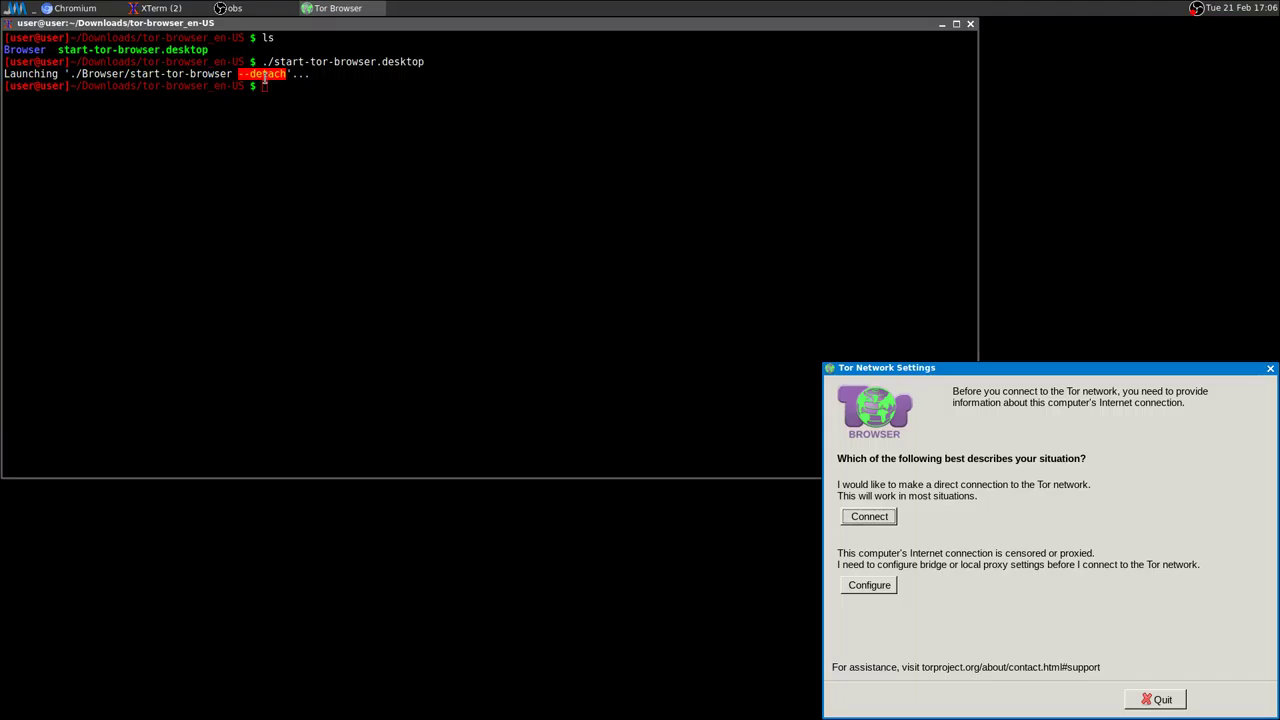
Center the Tor Network Settings dialog and connect directly to the Tor network
click(343, 120)
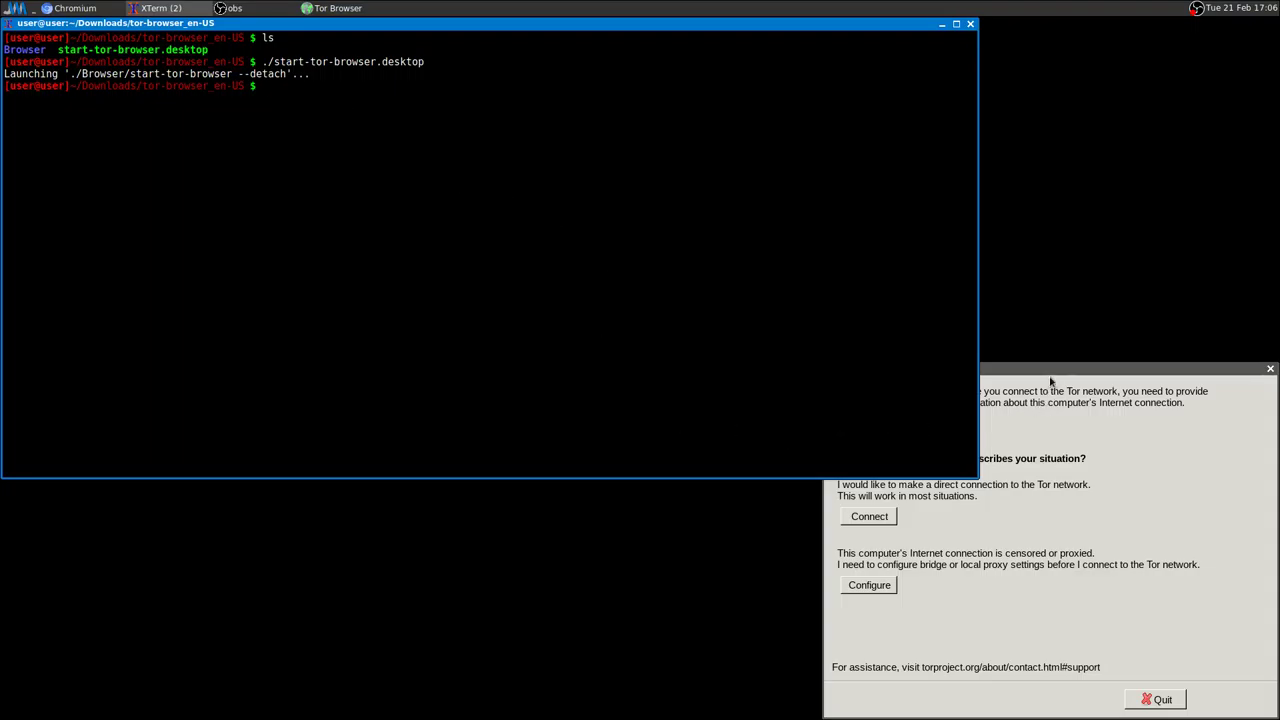
drag(1053, 371, 644, 203)
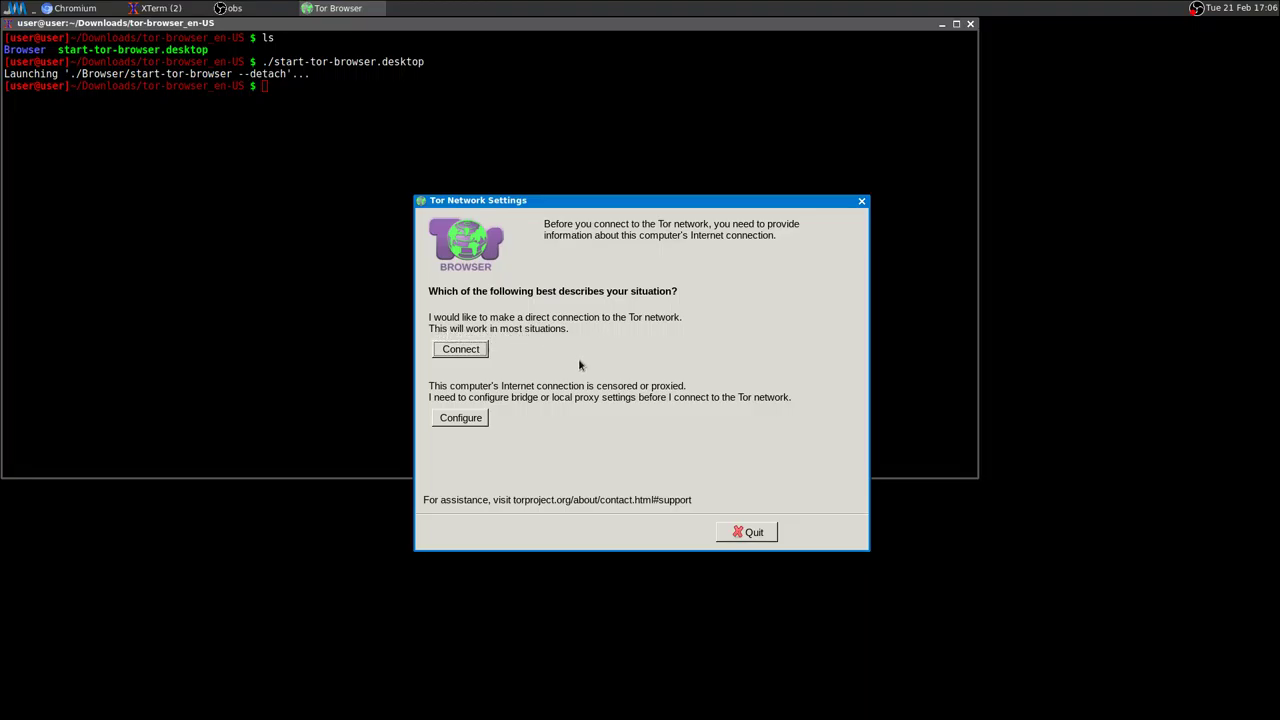
click(476, 352)
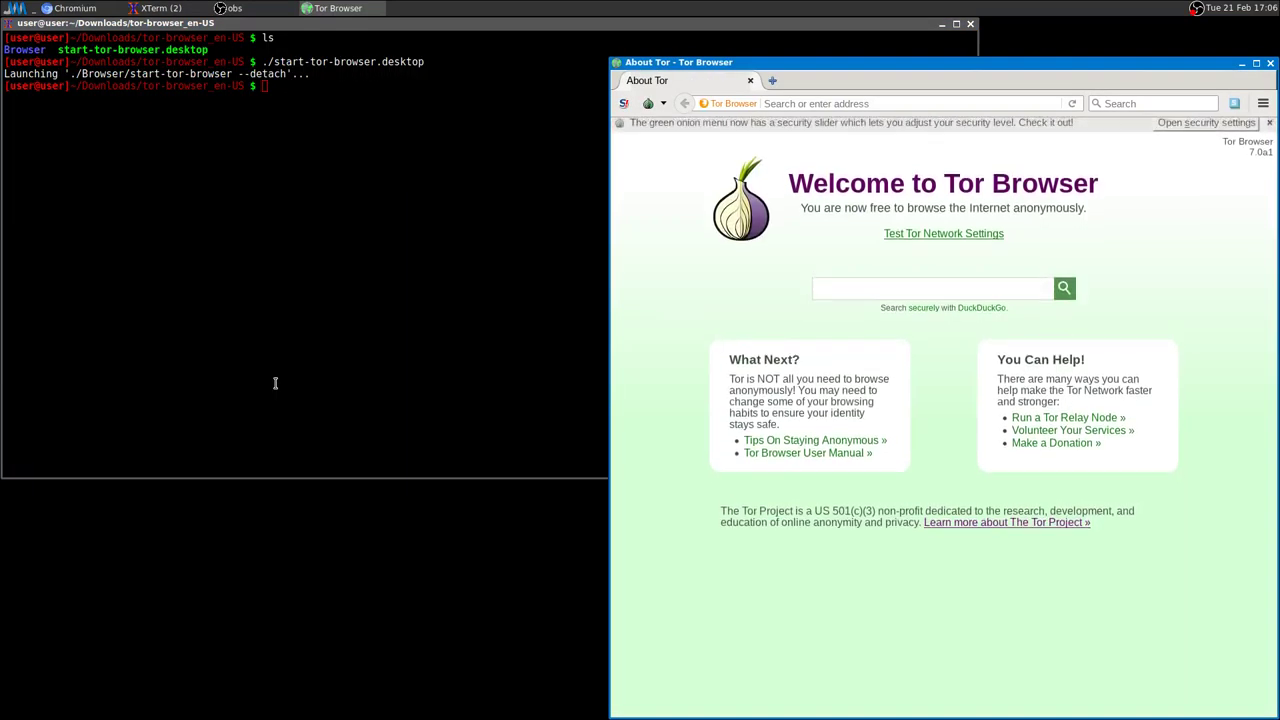
Move the Tor Browser welcome window and maximise it to fill the screen
drag(842, 60, 491, 48)
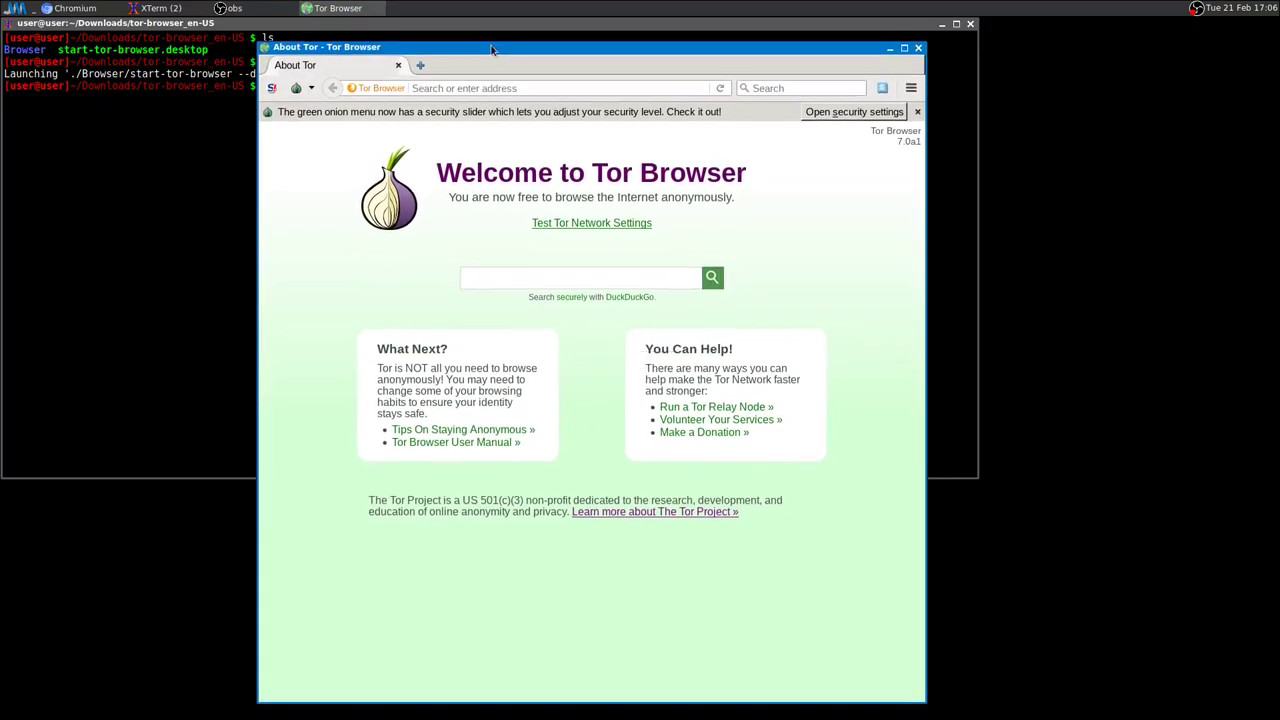
double_click(568, 51)
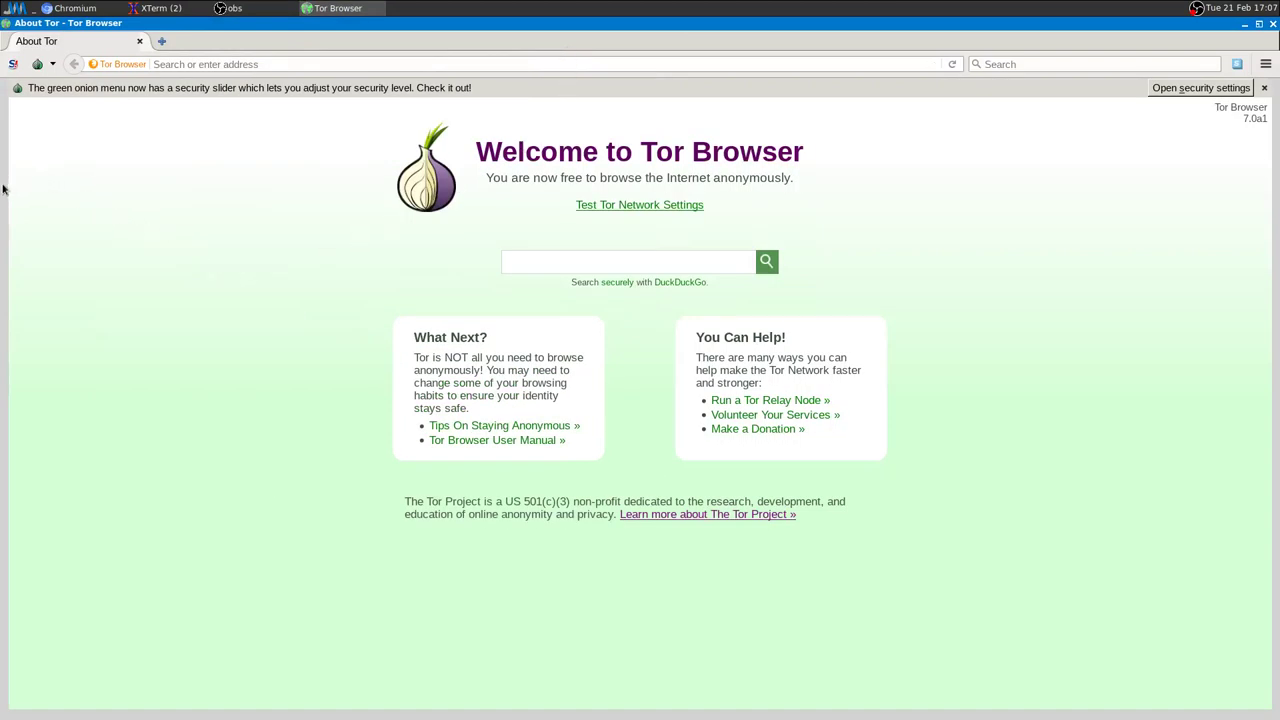
mouse_move(2, 189)
Lower the security slider to Low (default), confirm with OK, then check the onion menu
click(1189, 93)
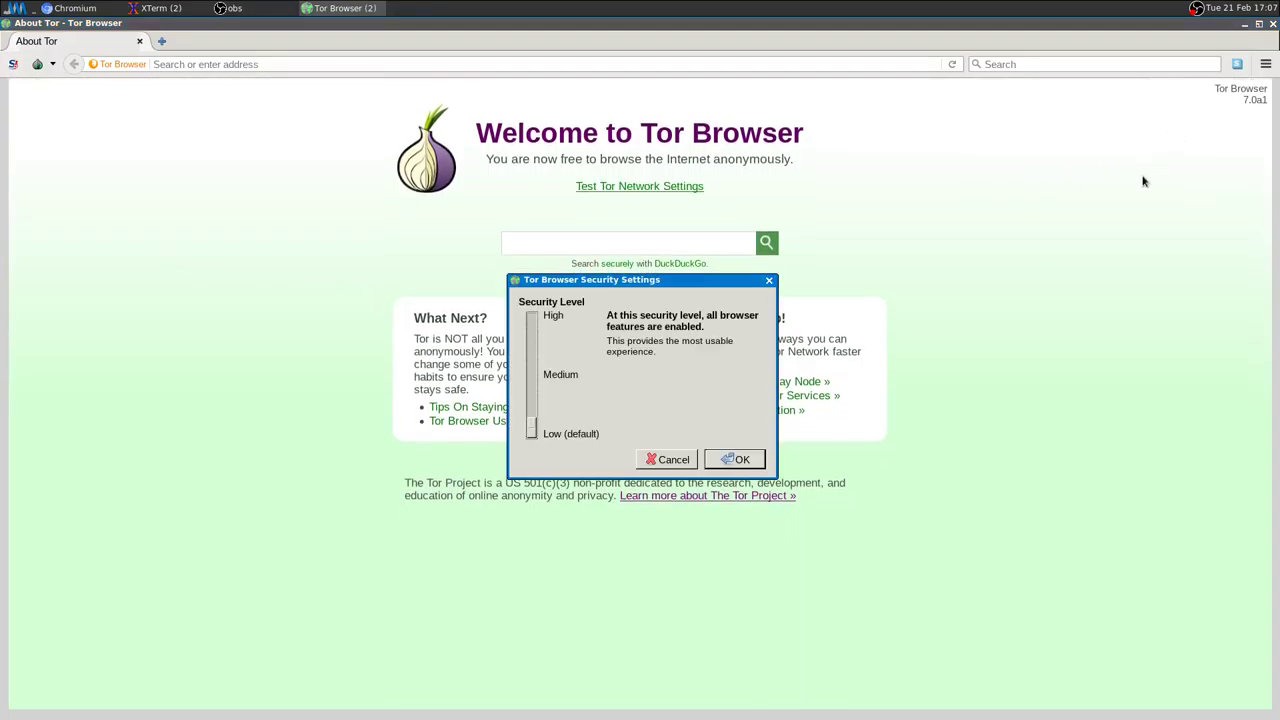
drag(531, 413, 531, 320)
scroll(757, 352, down, 1)
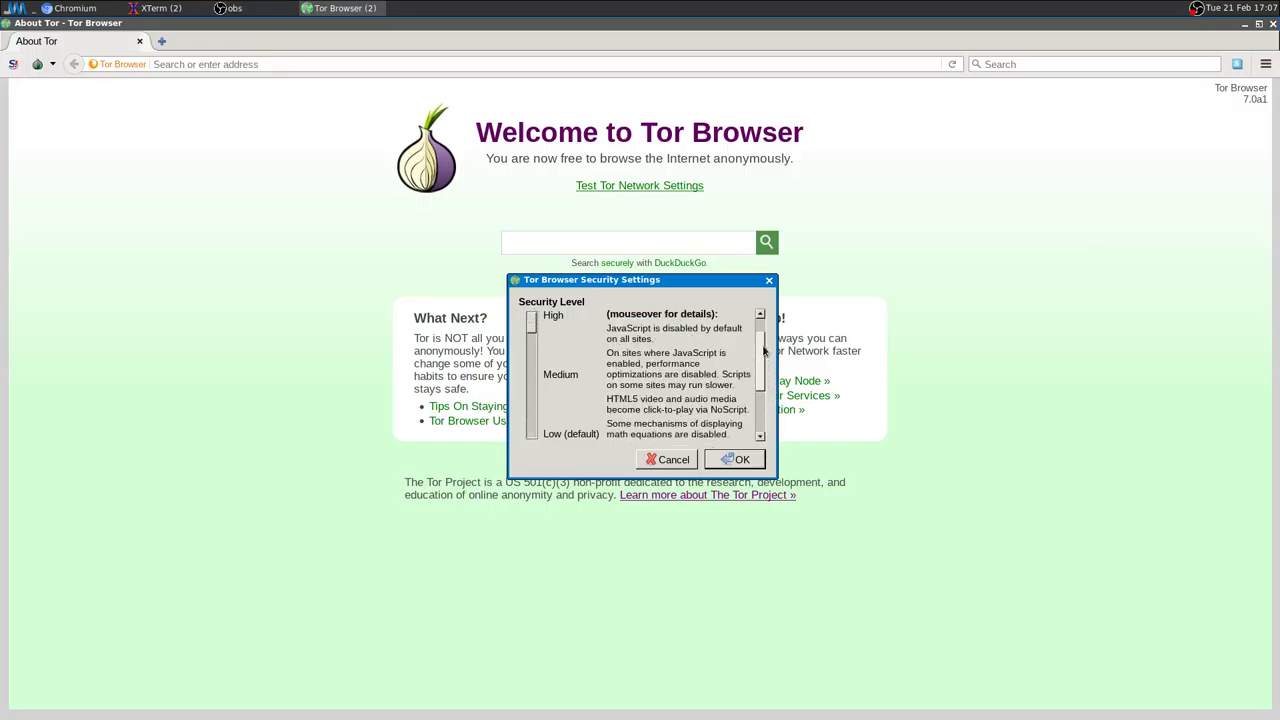
scroll(757, 352, up, 1)
click(537, 396)
click(537, 396)
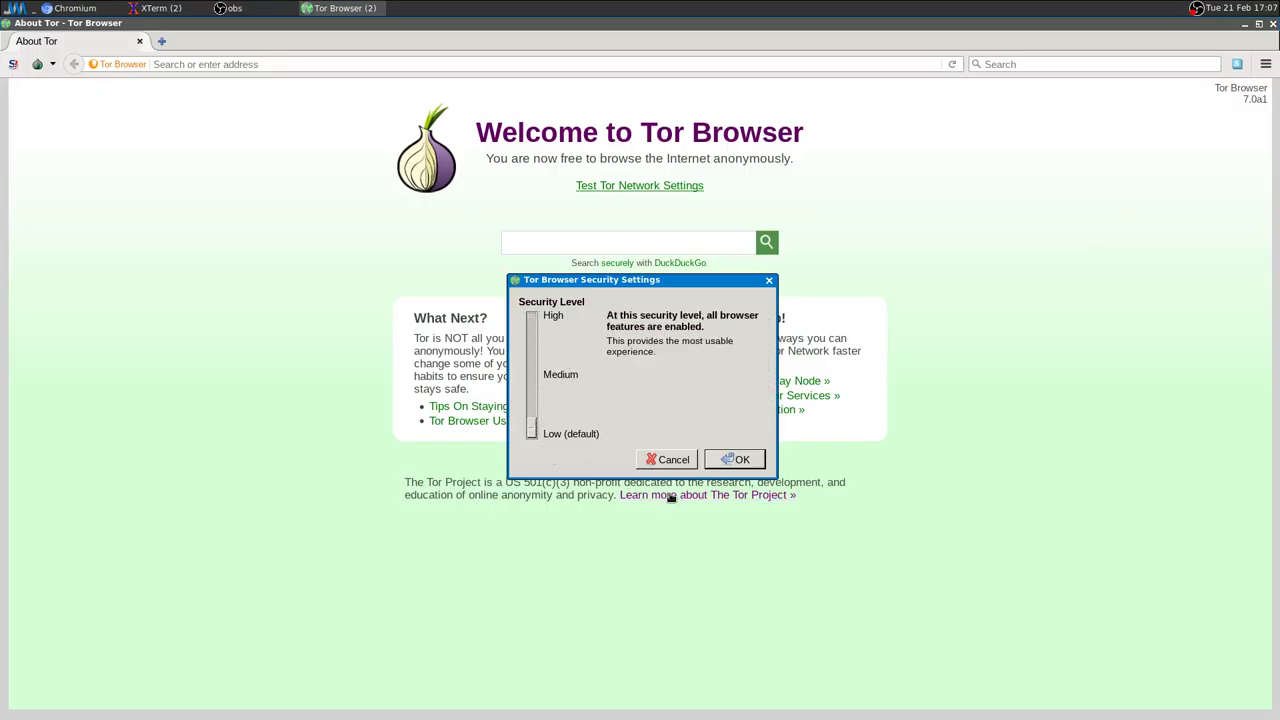
click(738, 460)
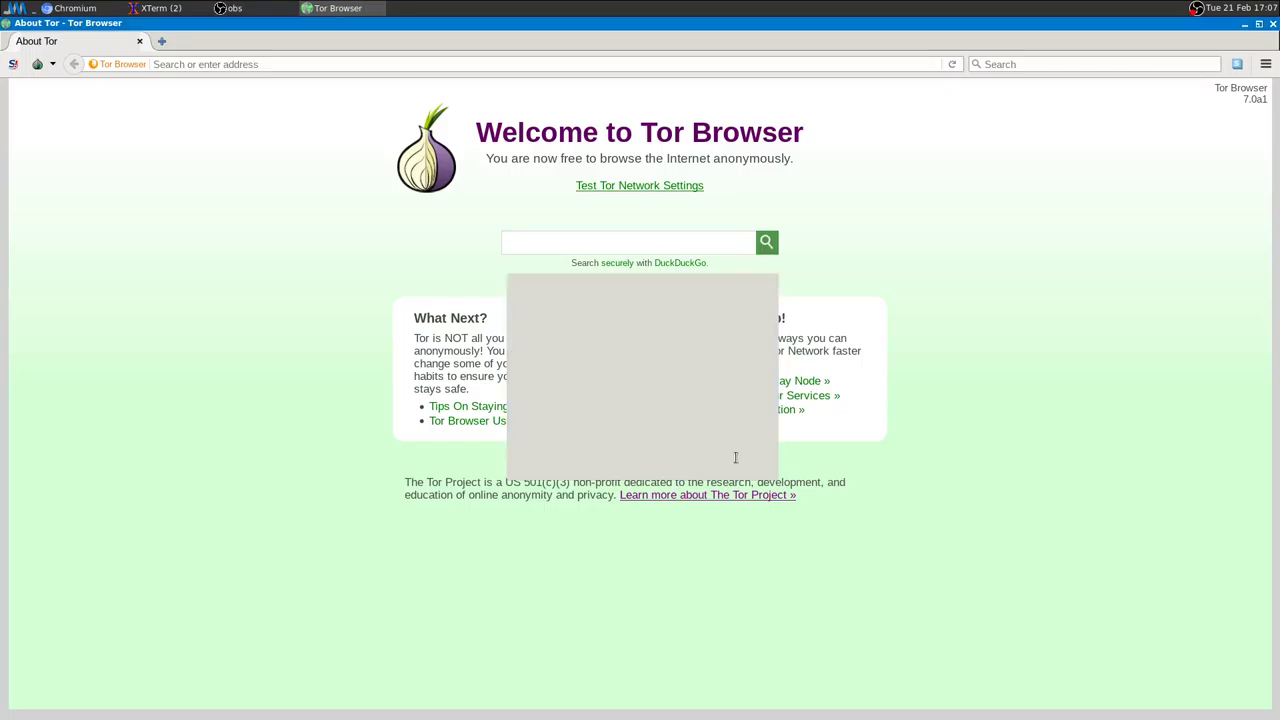
click(54, 65)
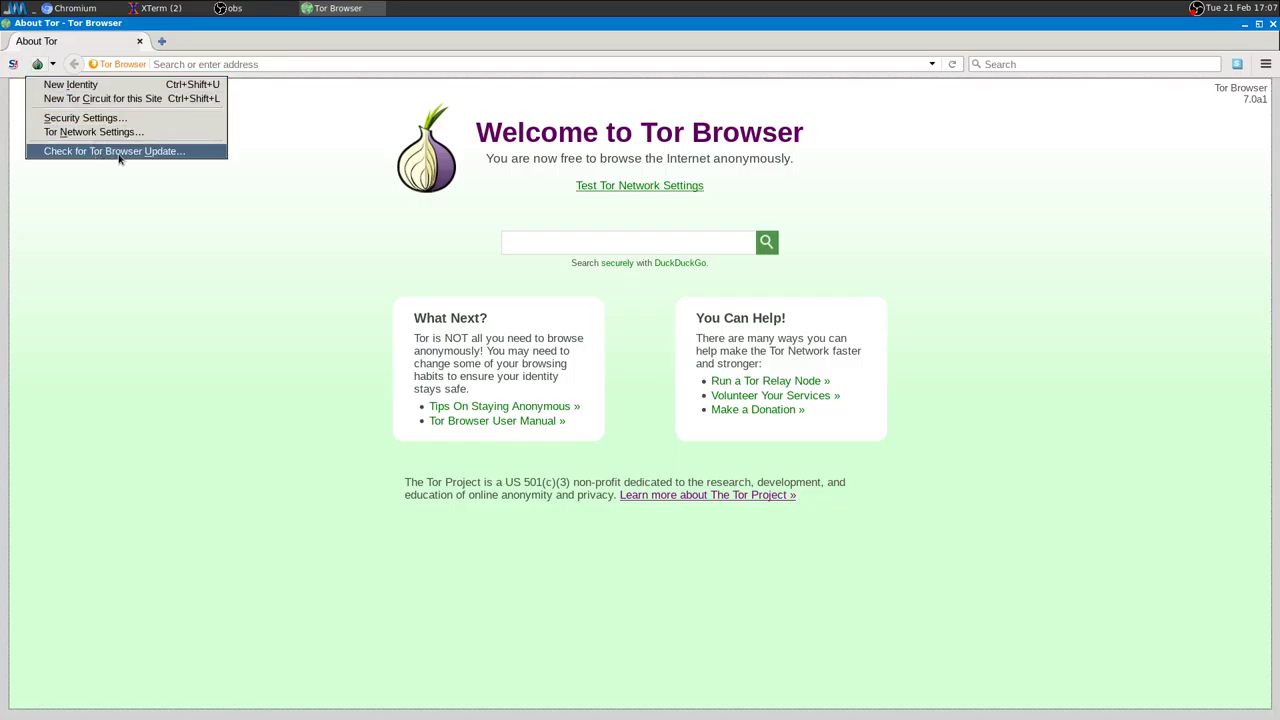
click(303, 220)
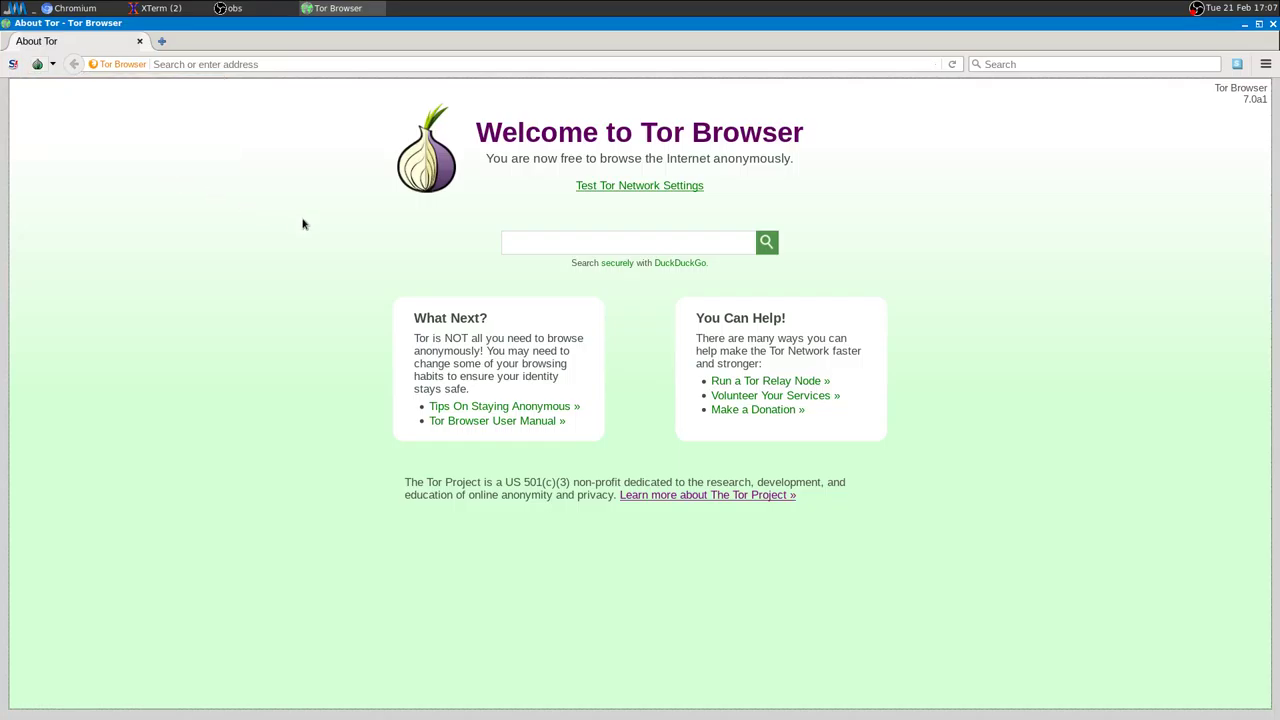
Search DuckDuckGo for 'youtube' from the address bar and open the YouTube result
click(314, 67)
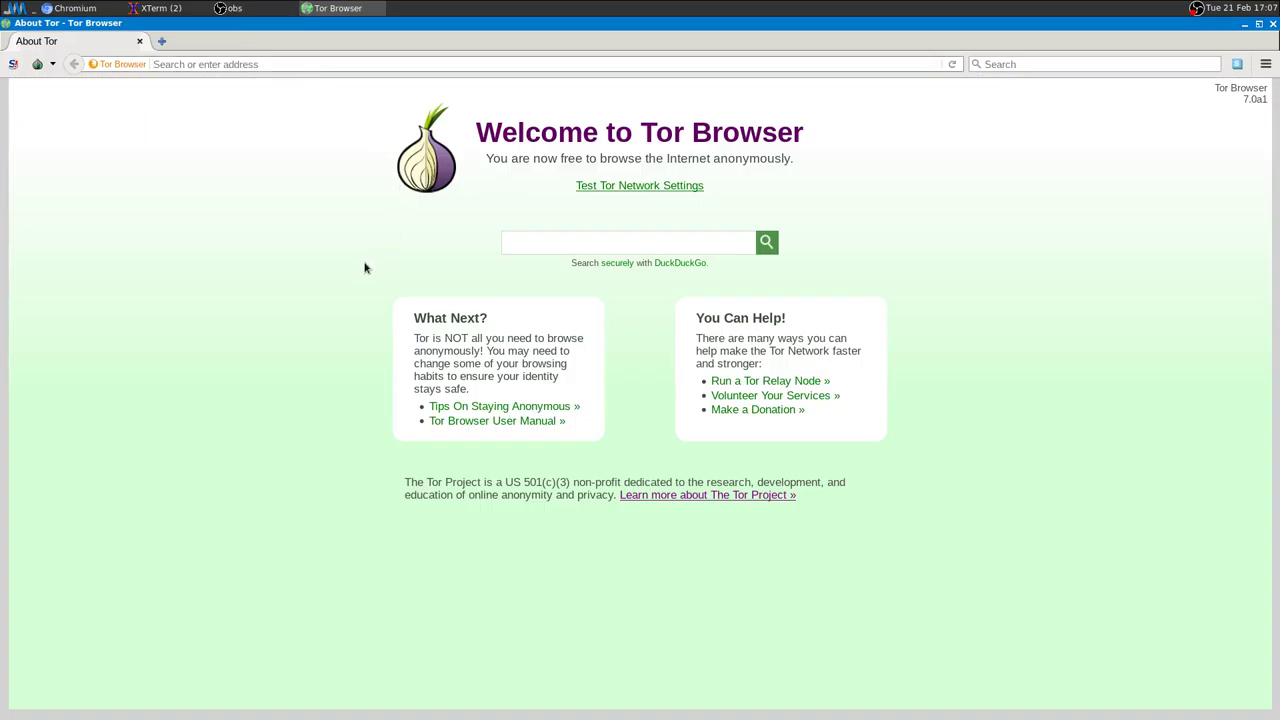
text(youtube)
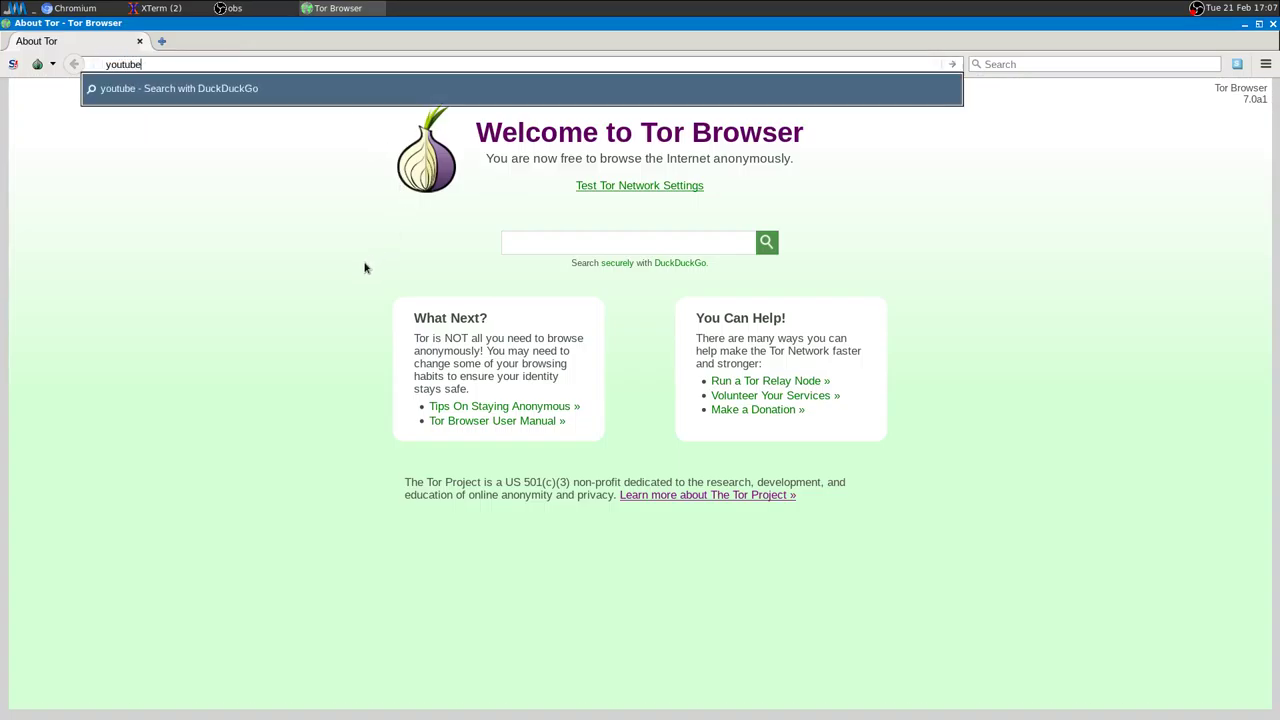
key(Return)
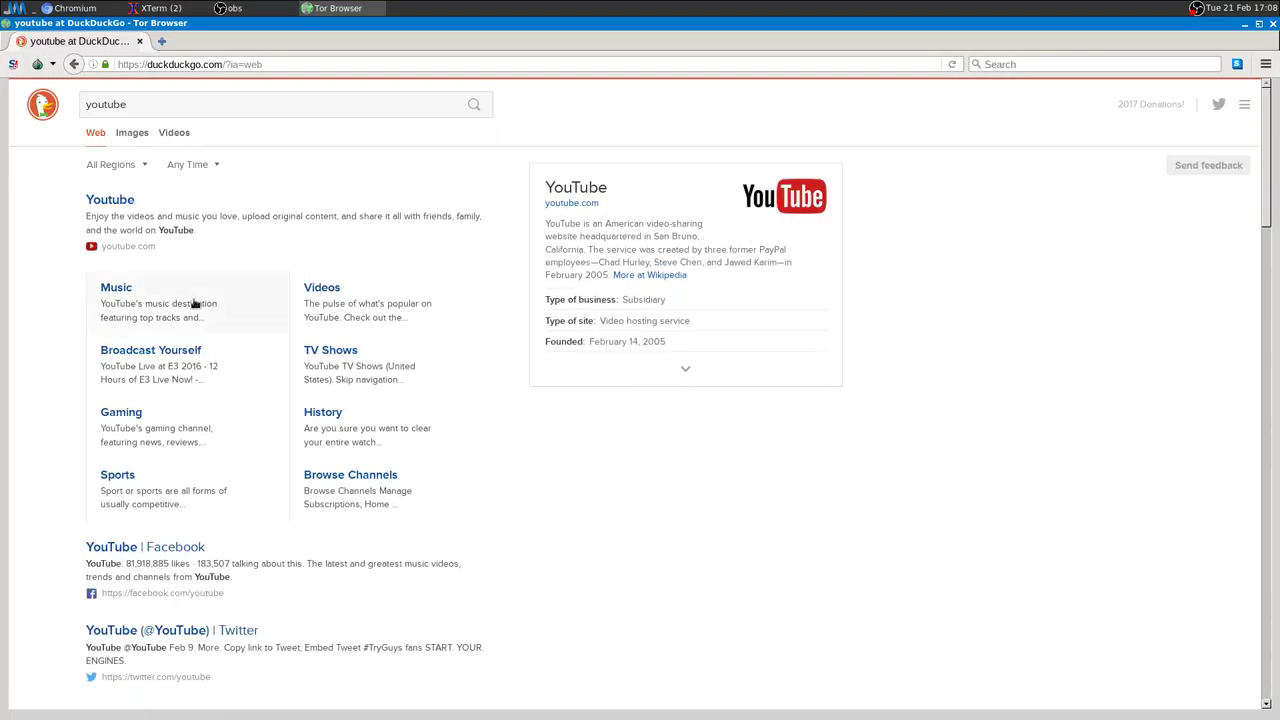
click(157, 222)
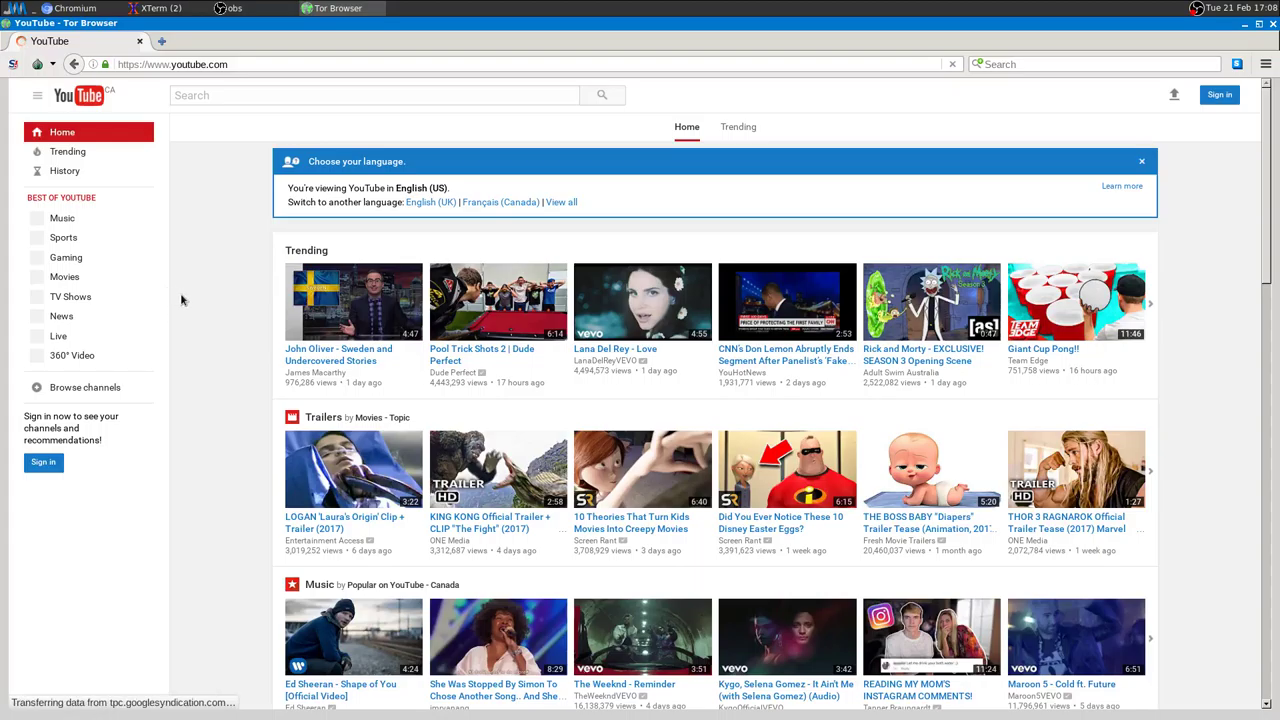
Request New Tor Circuit for this Site twice for YouTube via the onion menu
click(53, 64)
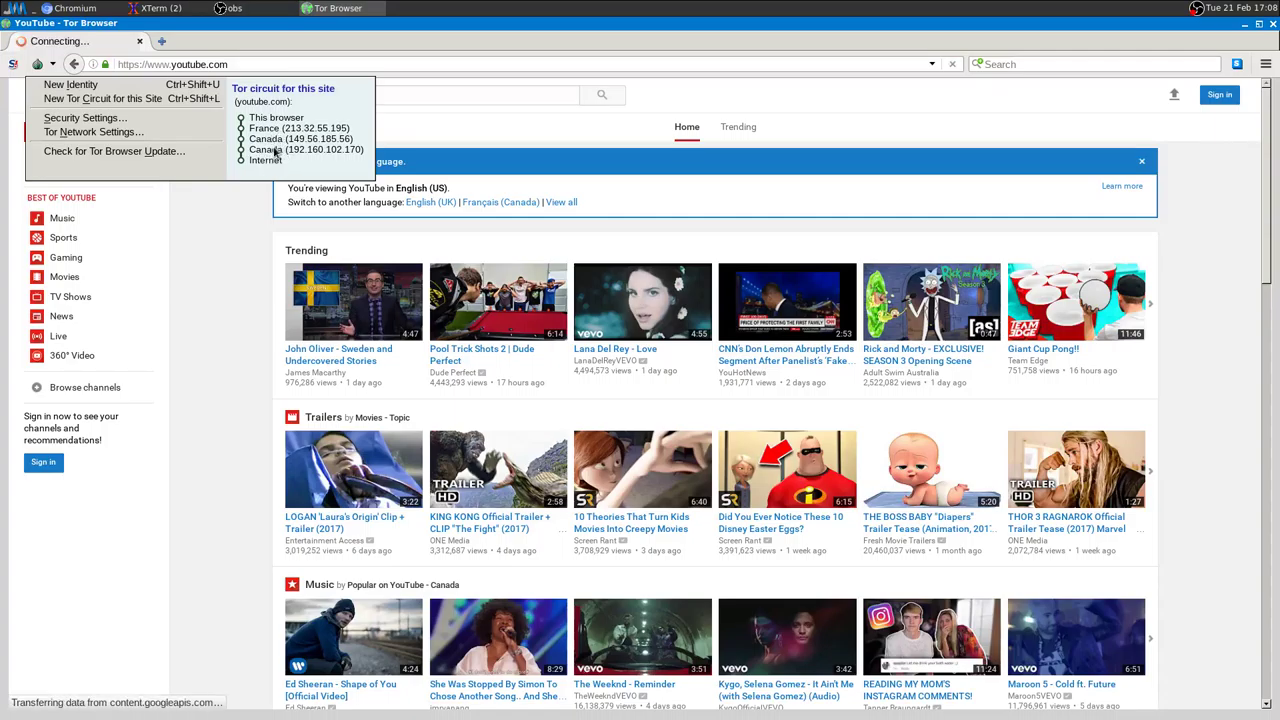
click(115, 100)
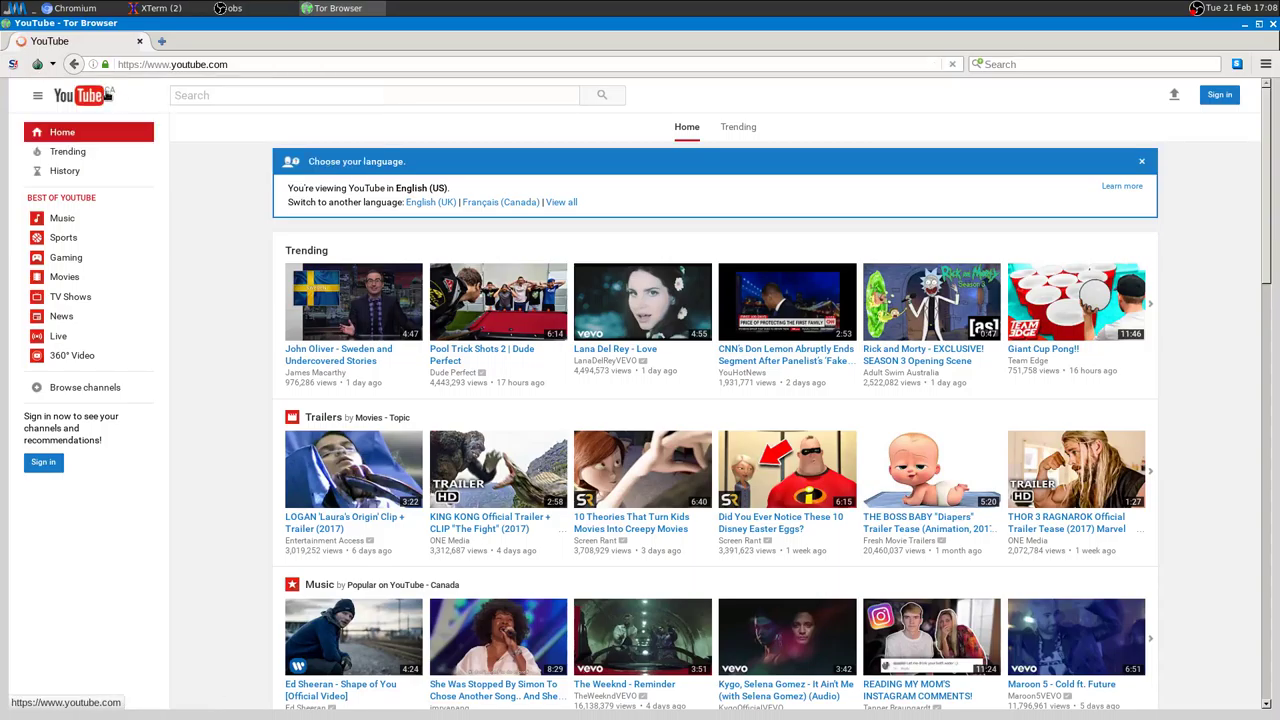
click(110, 95)
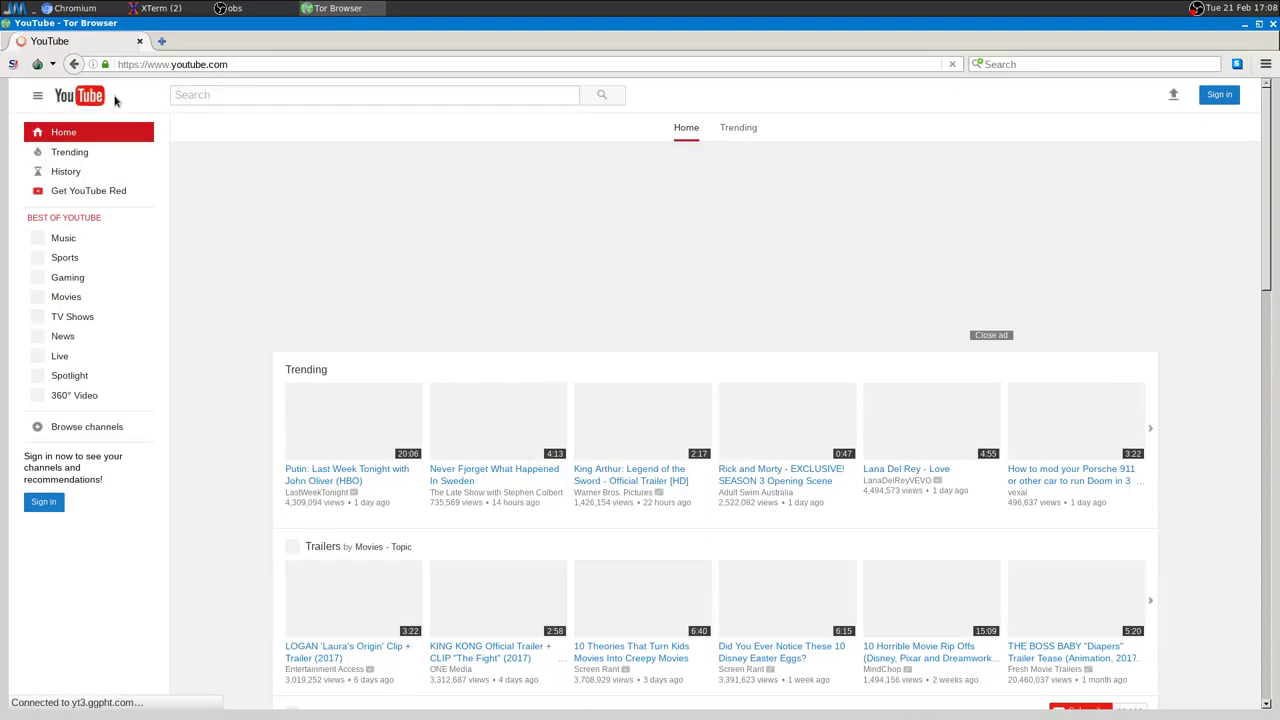
click(53, 64)
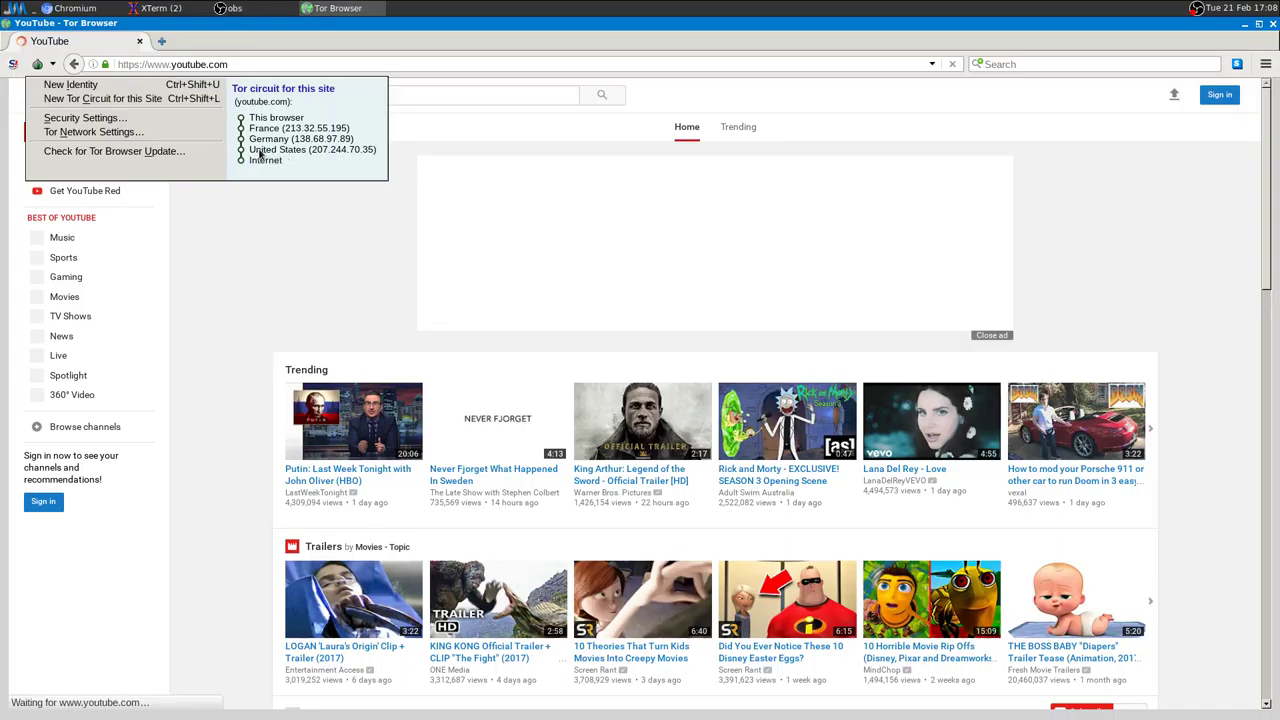
click(148, 98)
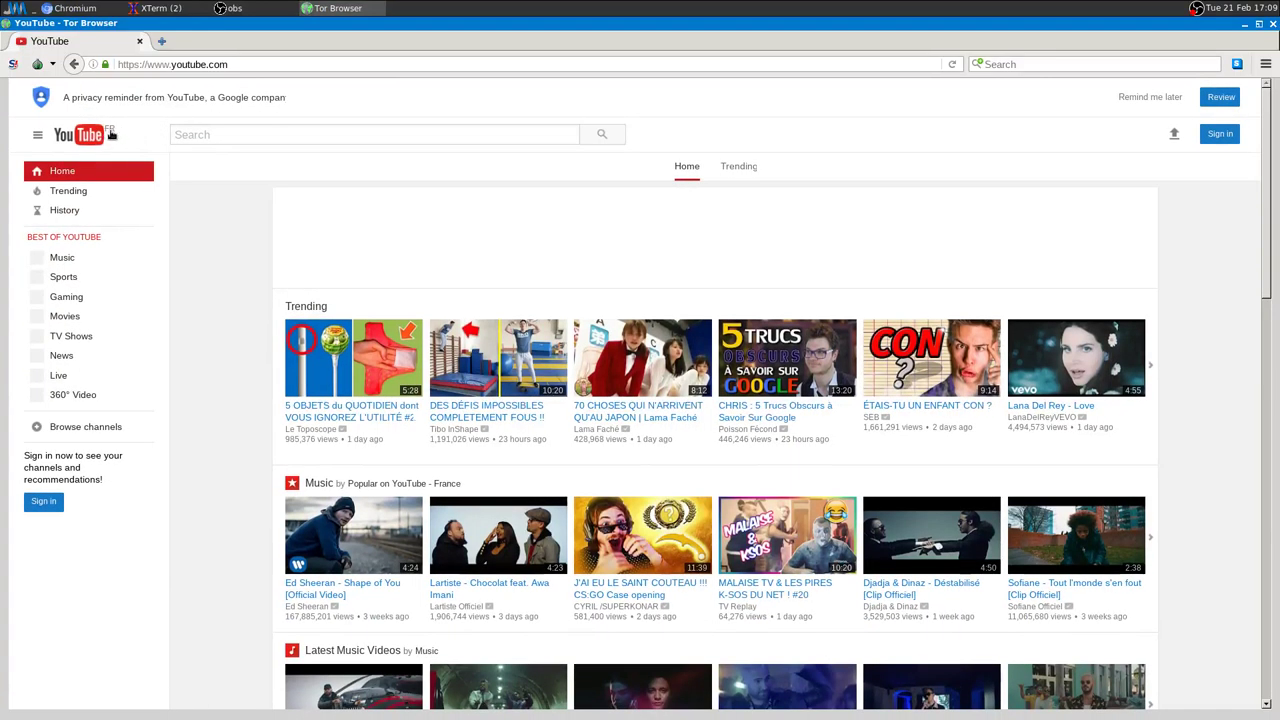
Check the new circuit in the onion menu, then close Tor Browser
click(37, 64)
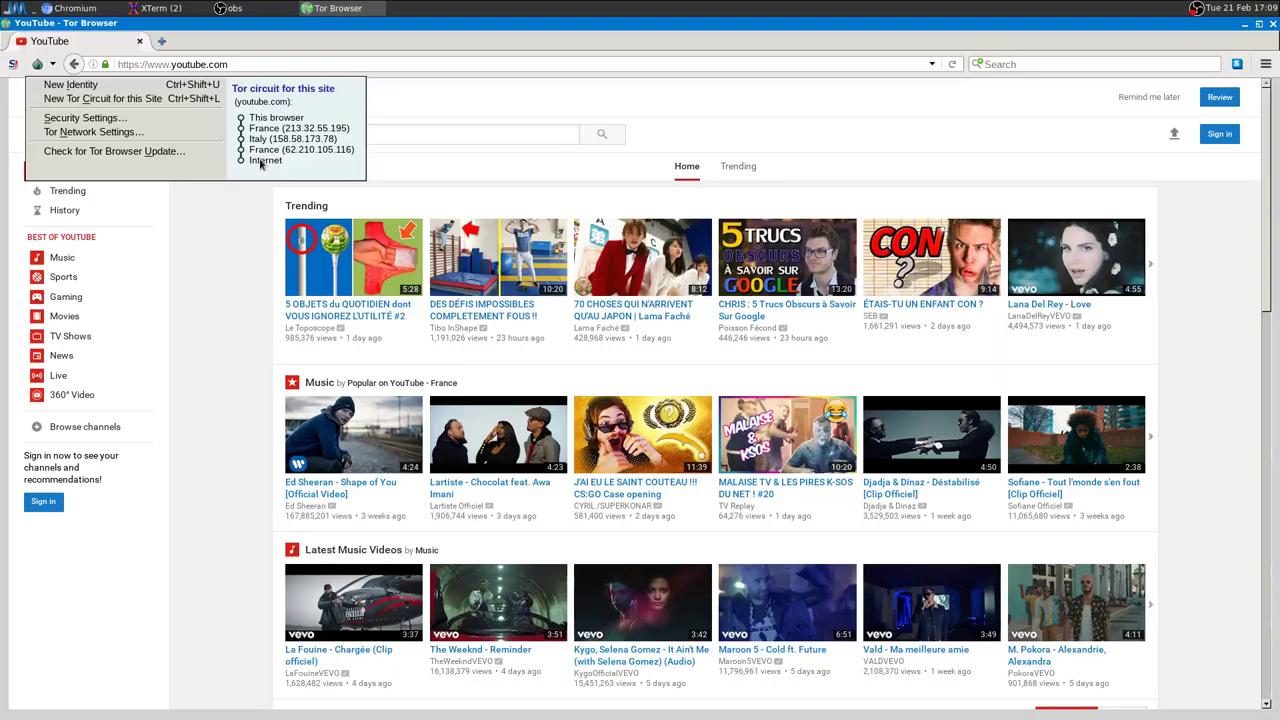
click(218, 243)
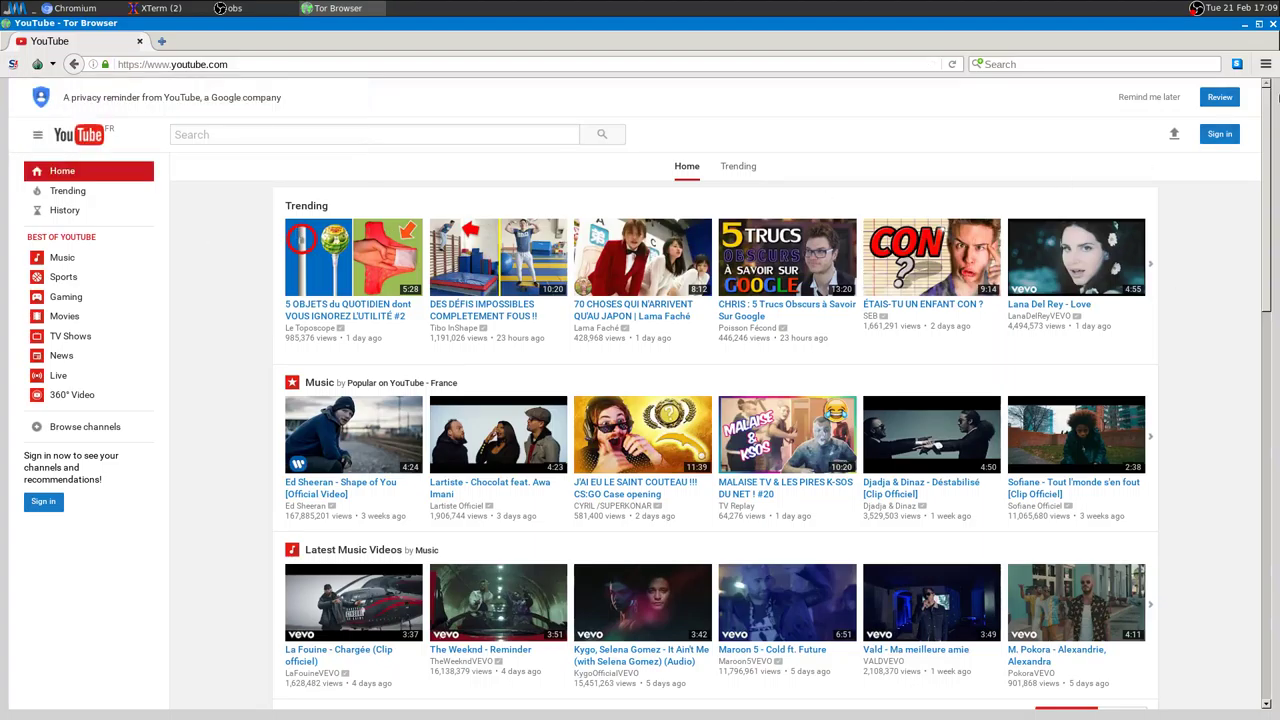
click(1272, 23)
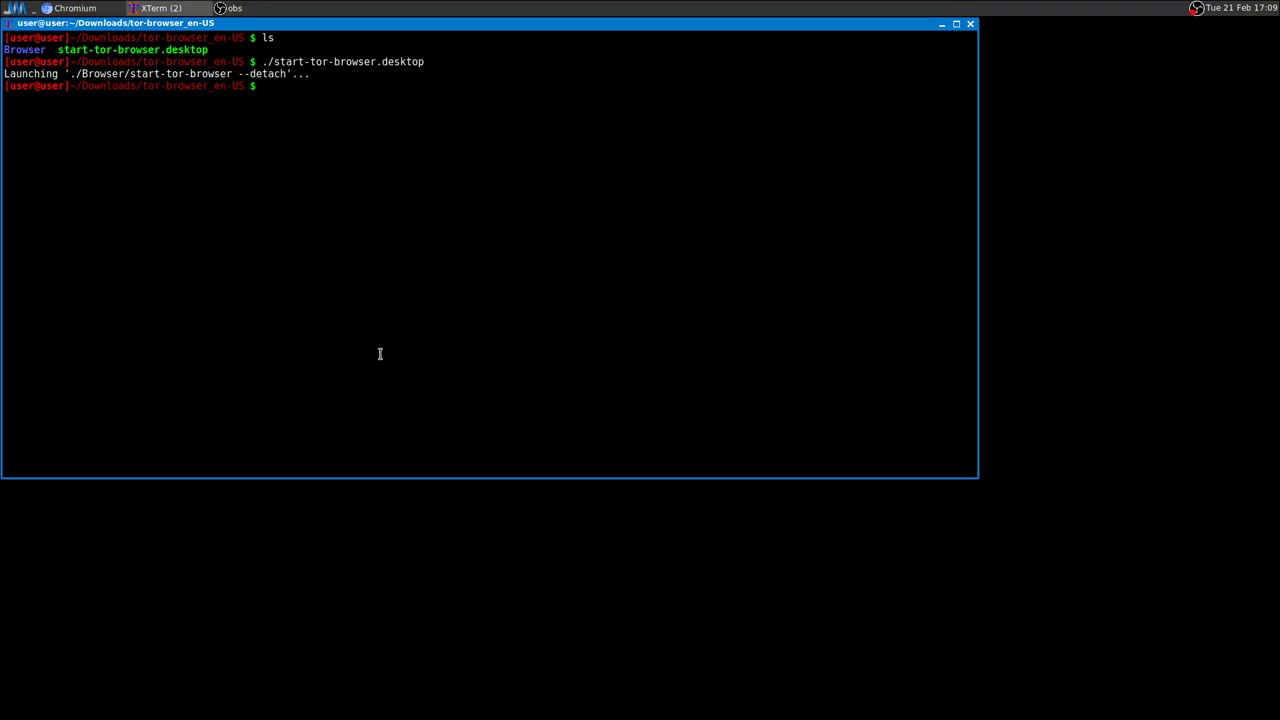
Clear the screen, list the files, then change into the Browser folder and list its contents
key(ctrl+l)
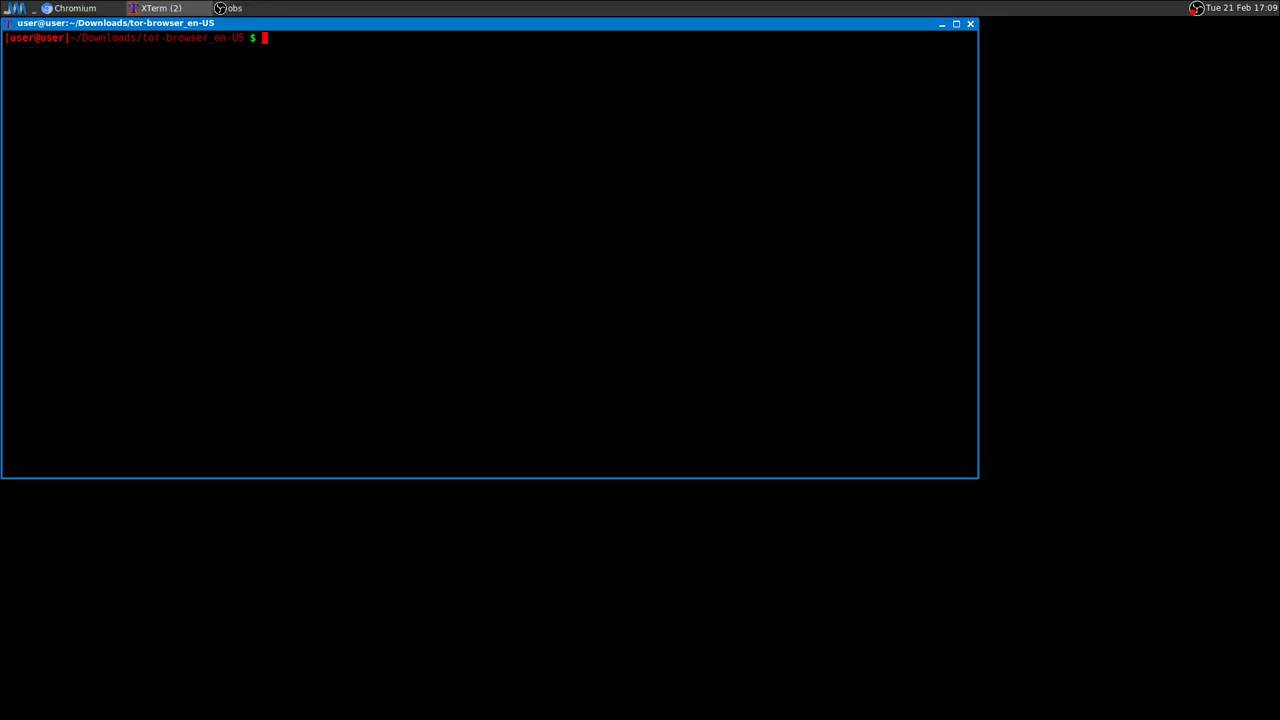
text(ls)
key(Return)
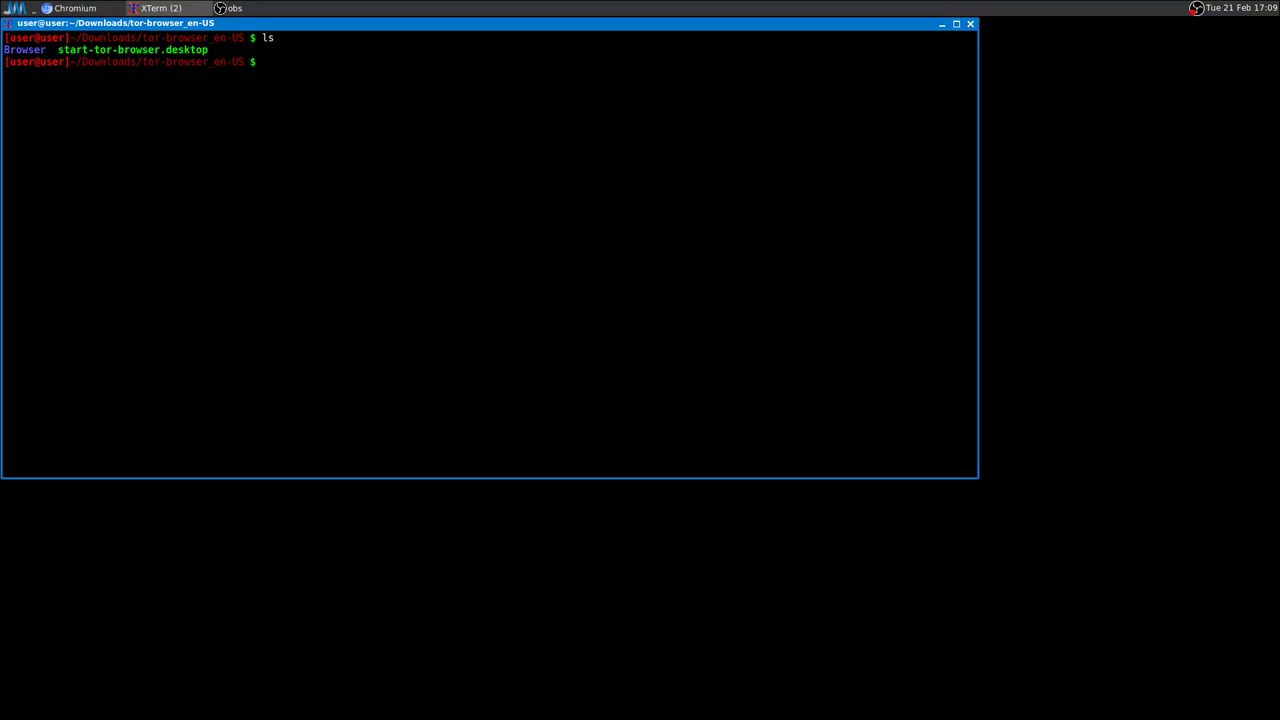
text(cd B)
key(Tab)
key(Return)
text(ls)
key(Return)
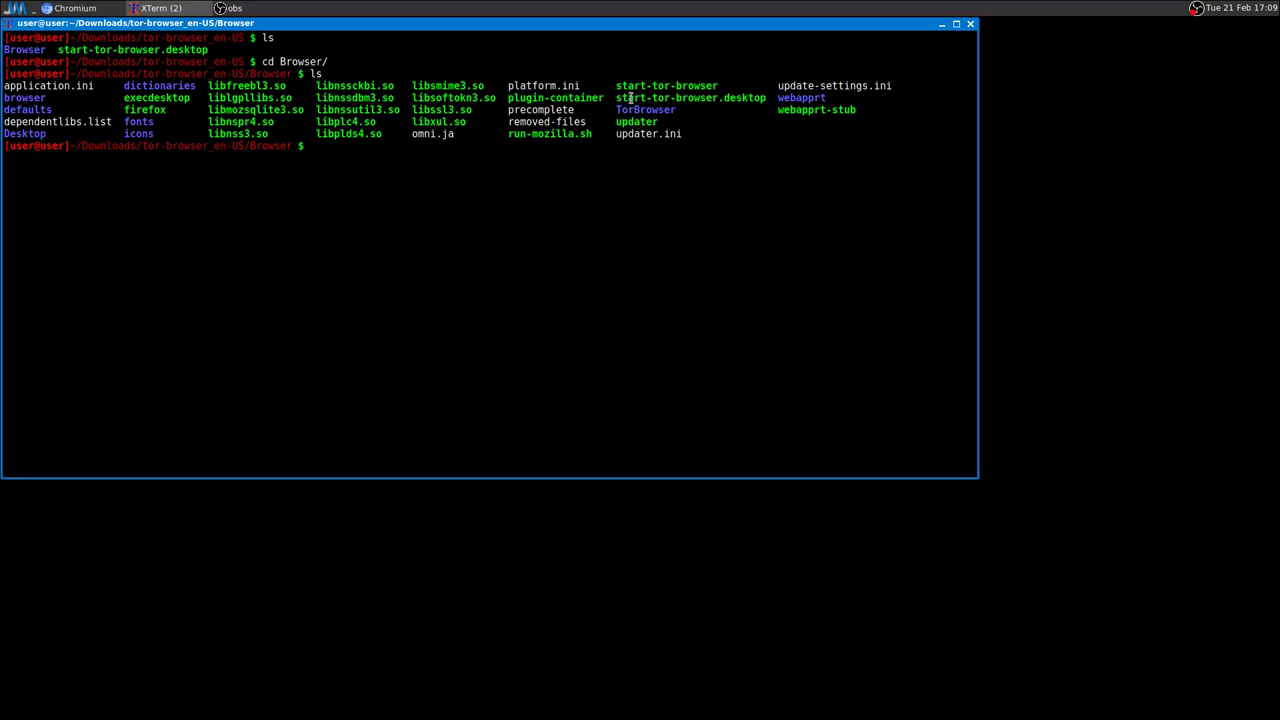
Run ./start-tor-browser --help to display the launch script's usage and options
drag(616, 85, 718, 86)
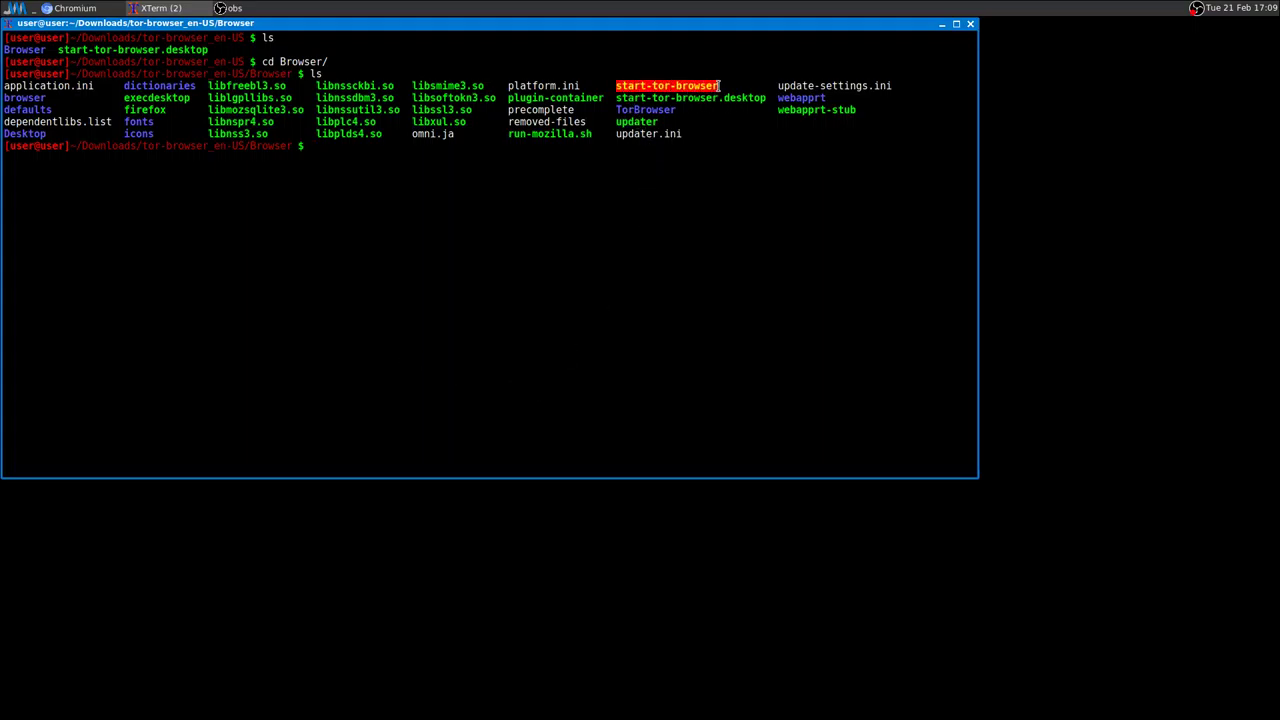
click(556, 245)
text(.)
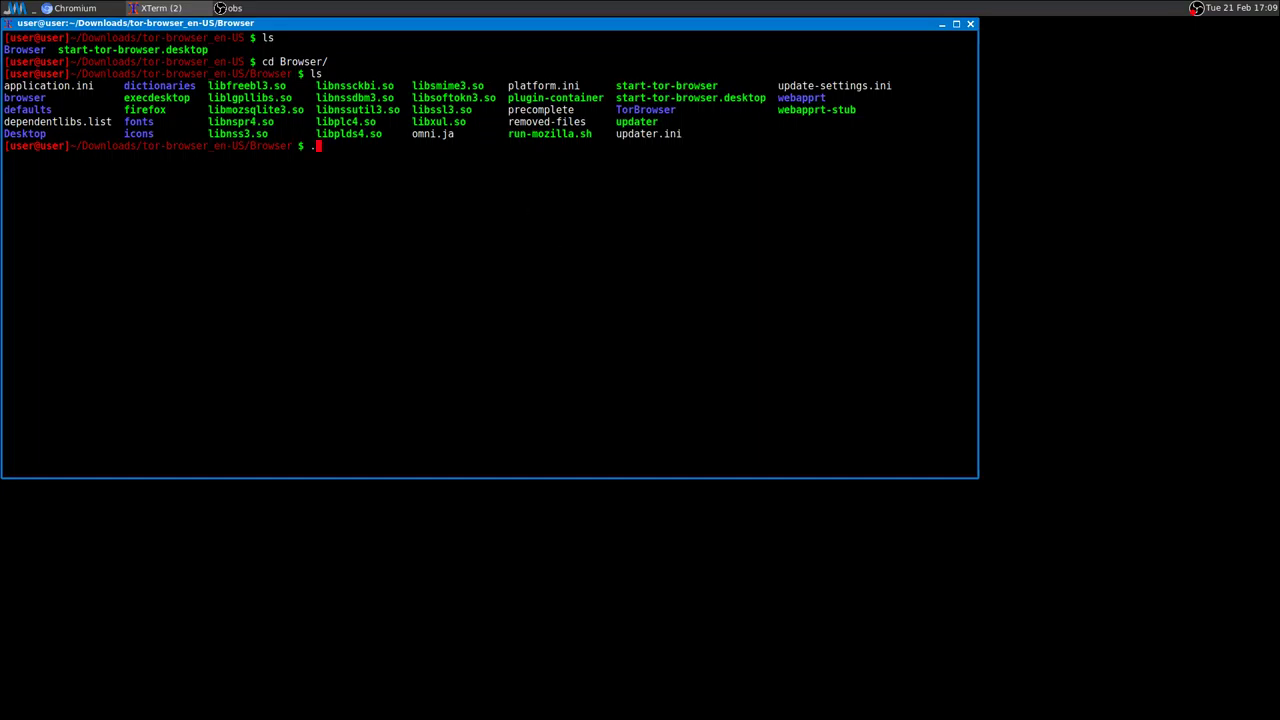
text(/sta)
key(Tab)
text(-)
text(-help)
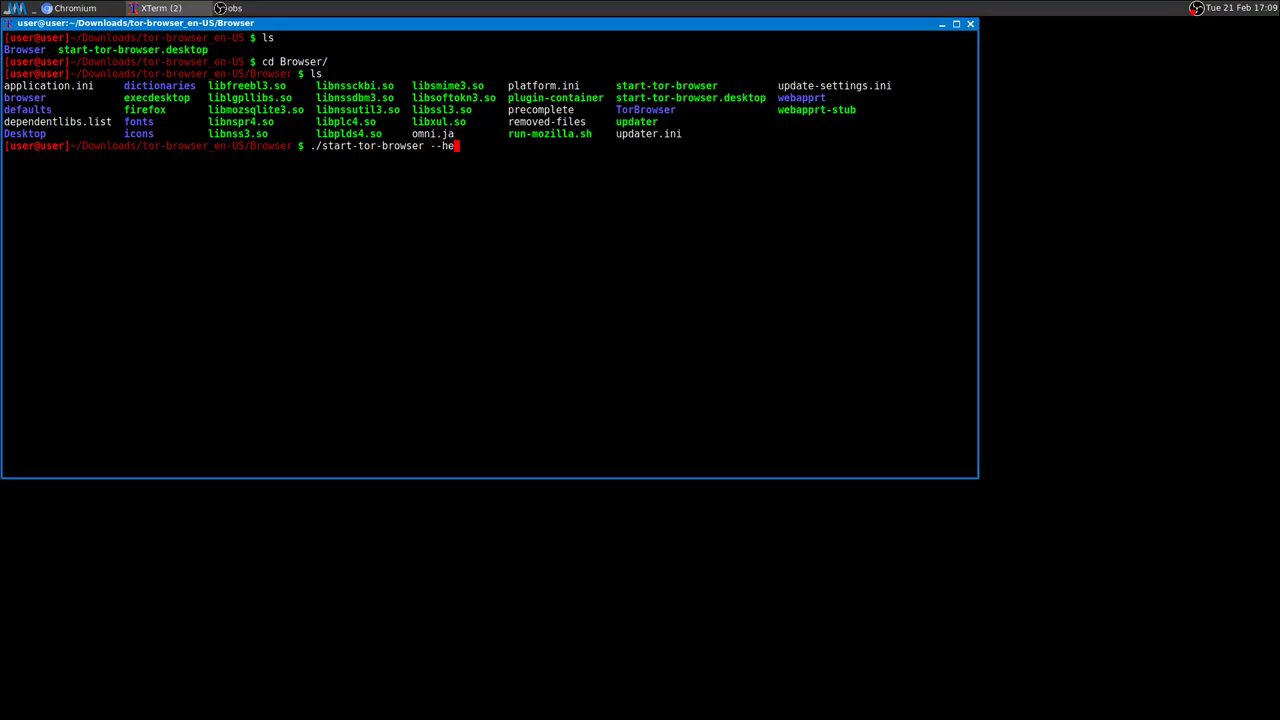
key(Return)
scroll(180, 326, up, 2)
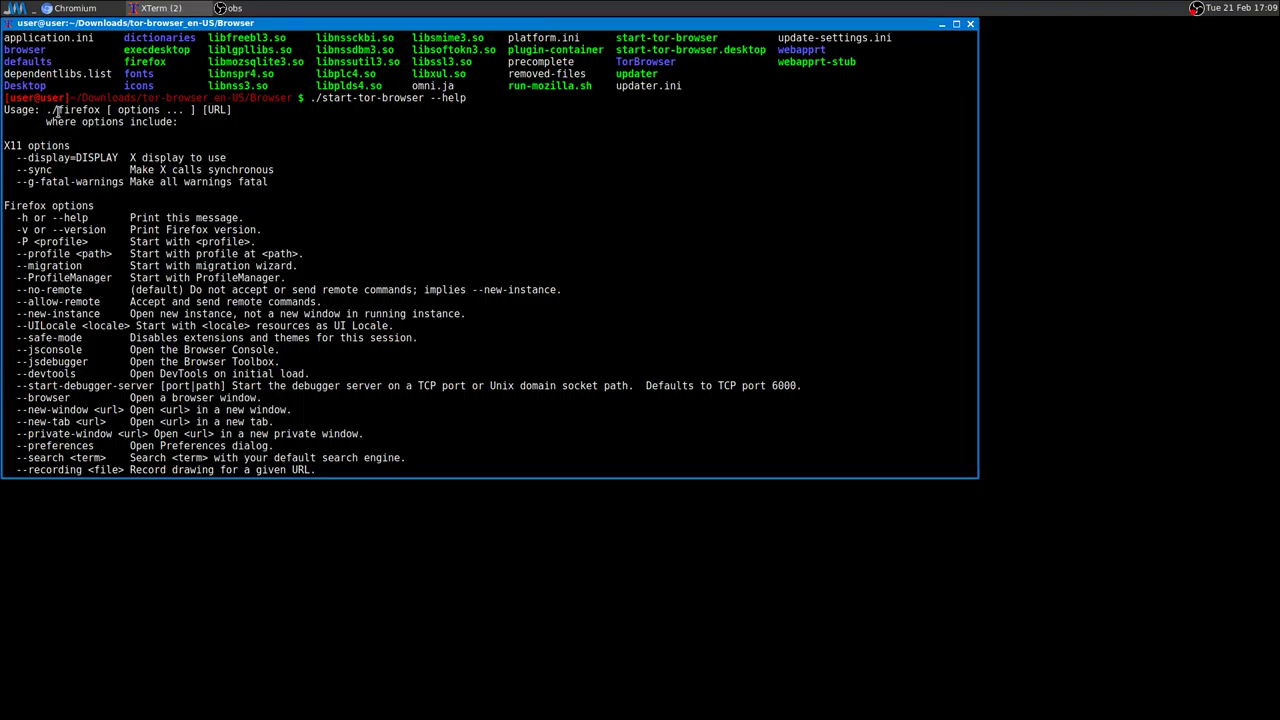
Enlarge the terminal window to read the full help, highlighting the --detach option
drag(58, 111, 102, 111)
scroll(200, 290, down, 1)
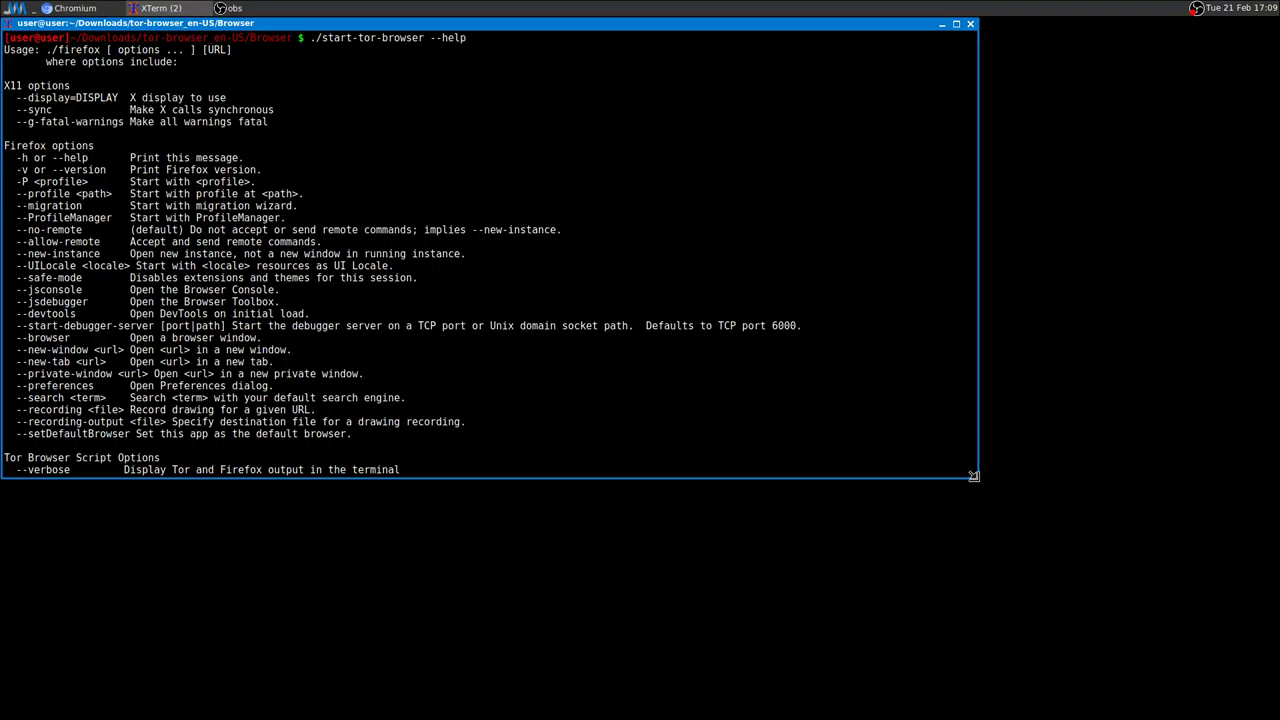
drag(977, 478, 1074, 550)
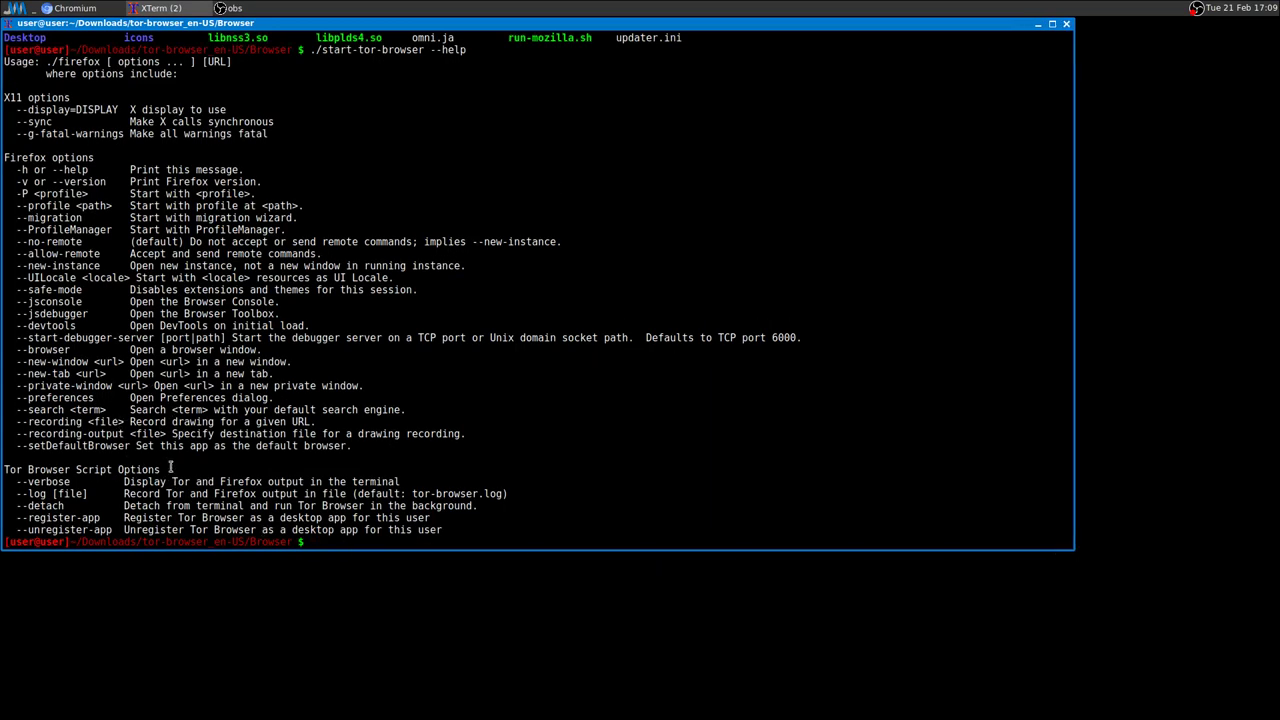
drag(15, 506, 64, 508)
Rerun the launch script as plain ./start-tor-browser, without --help, to open Tor Browser
click(367, 399)
key(Up)
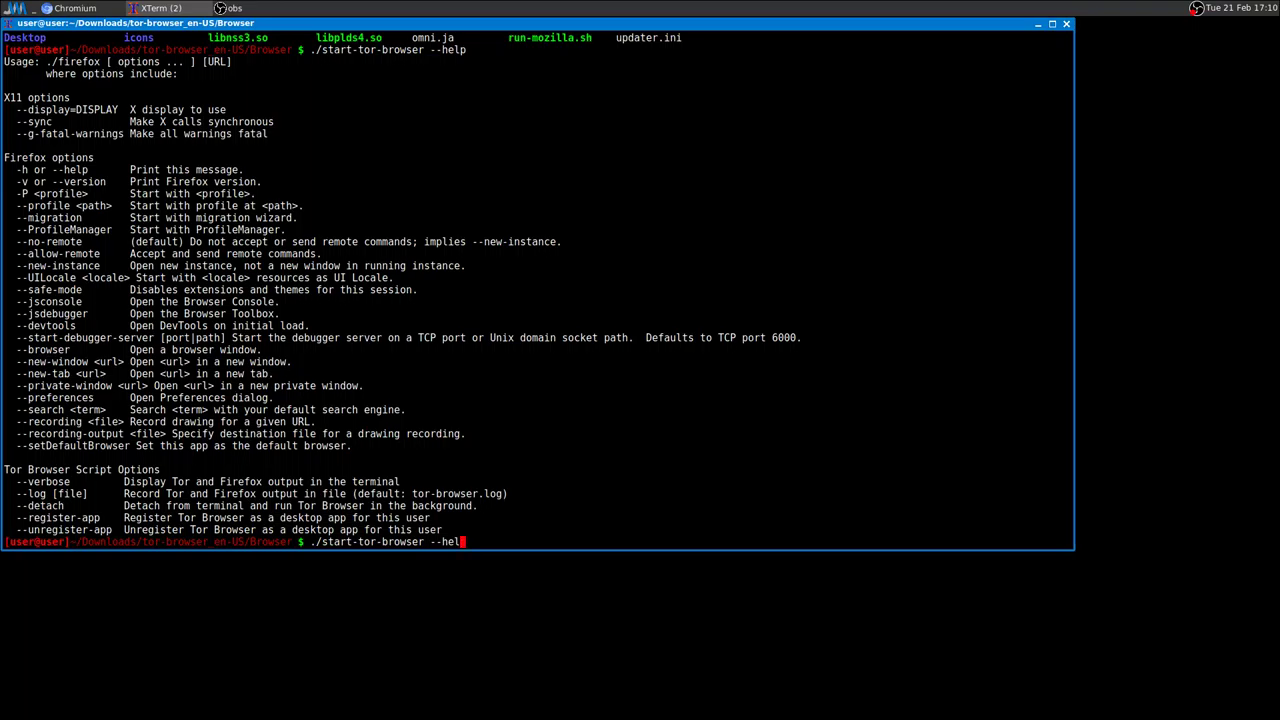
key(BackSpace)
key(BackSpace)
key(BackSpace)
key(BackSpace)
key(Return)
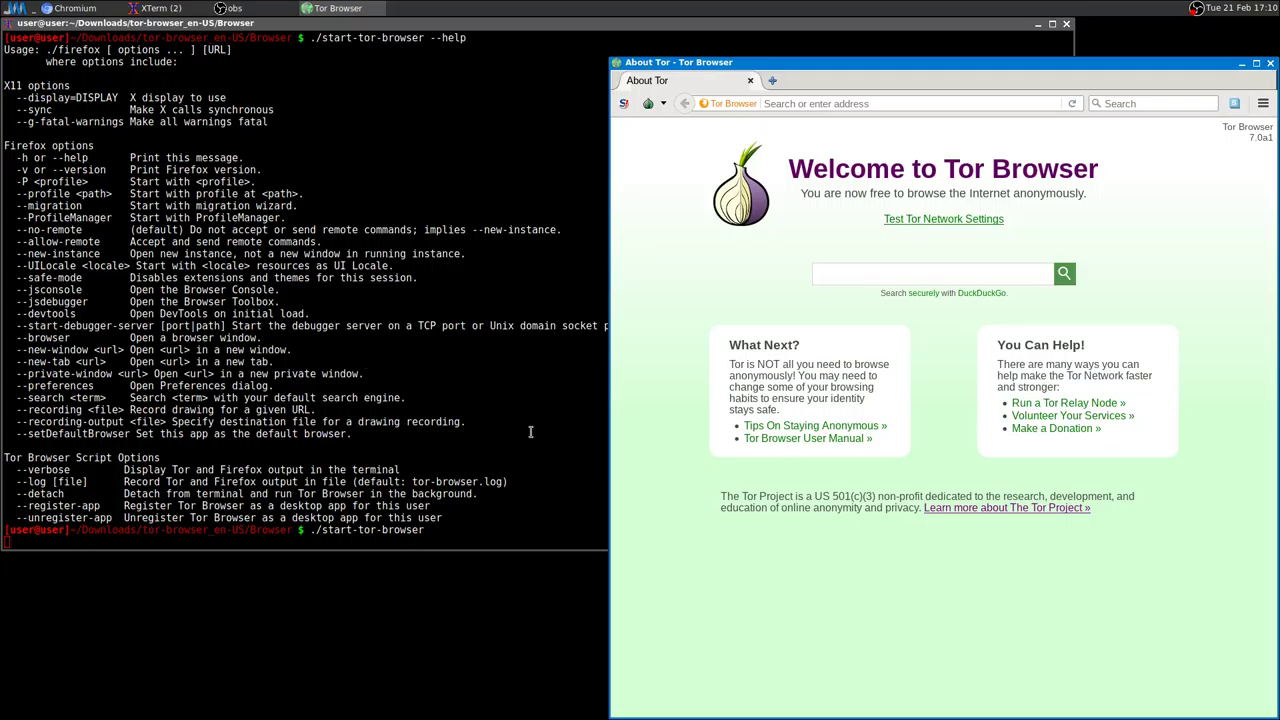
Close Tor Browser, relaunch it with ./start-tor-browser --detach, close XTerm and centre the browser window
click(1268, 64)
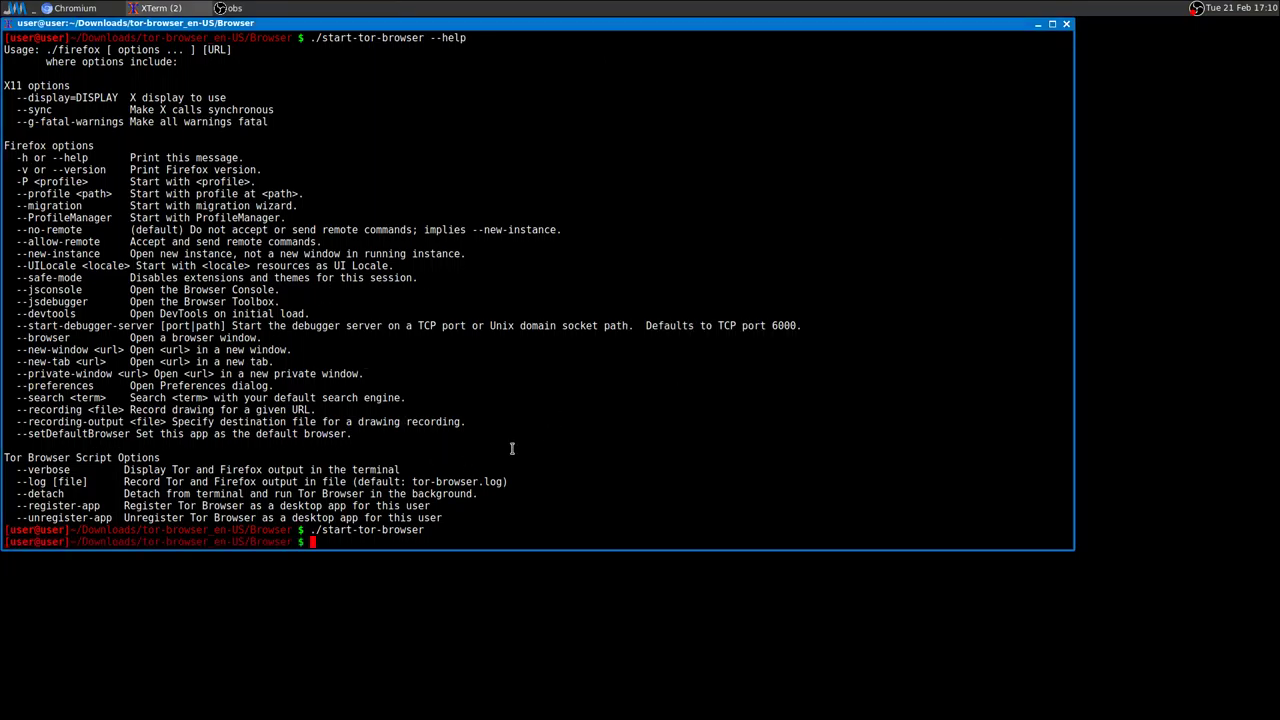
key(Up)
text(--detach)
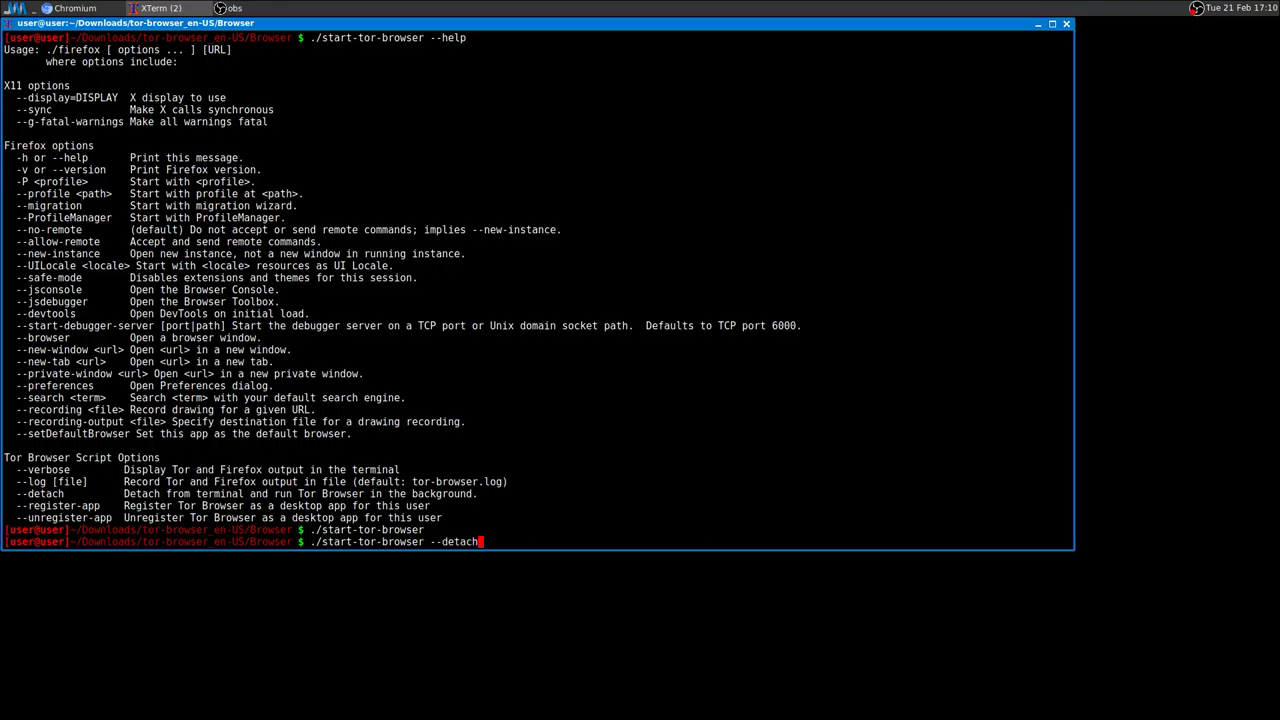
key(Return)
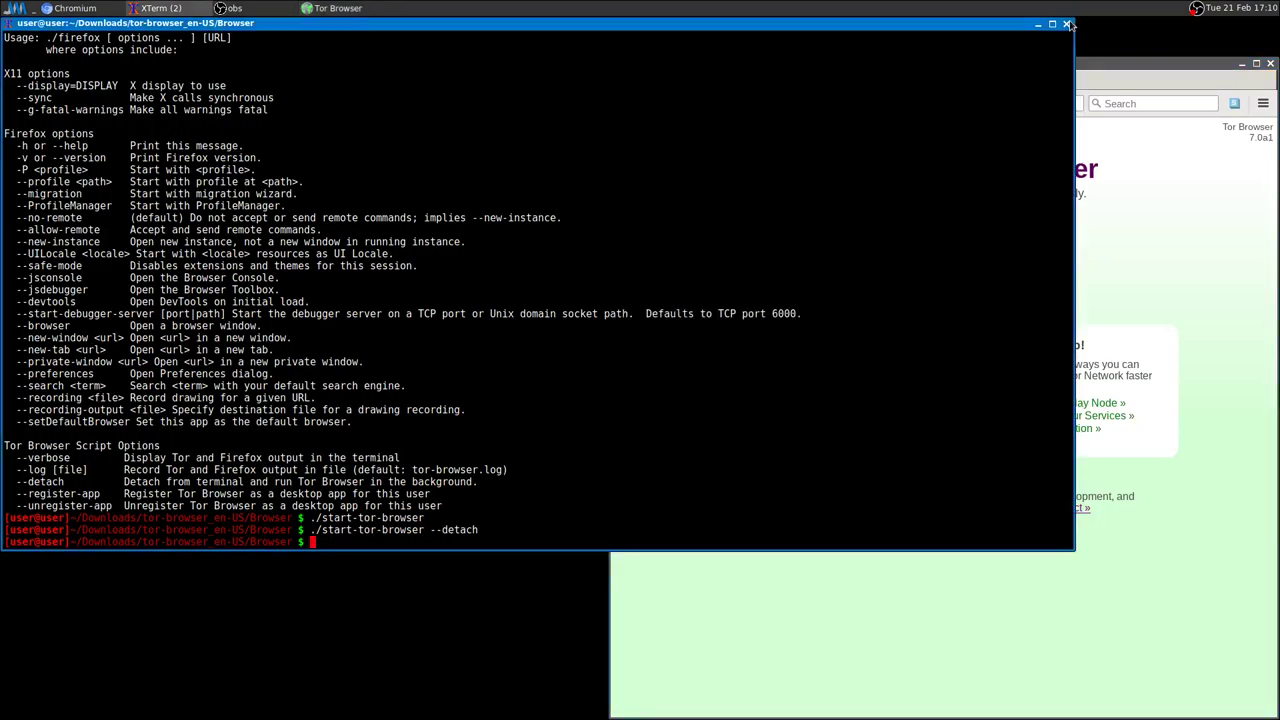
click(1067, 24)
drag(893, 60, 573, 36)
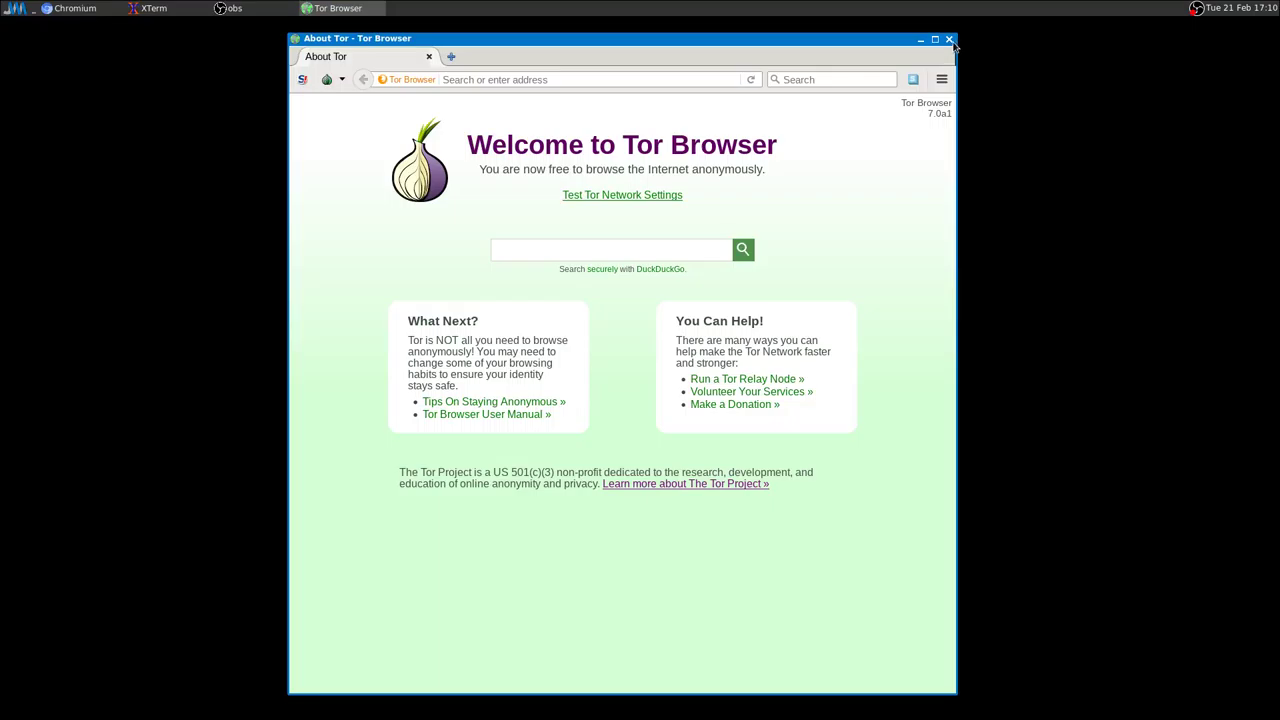